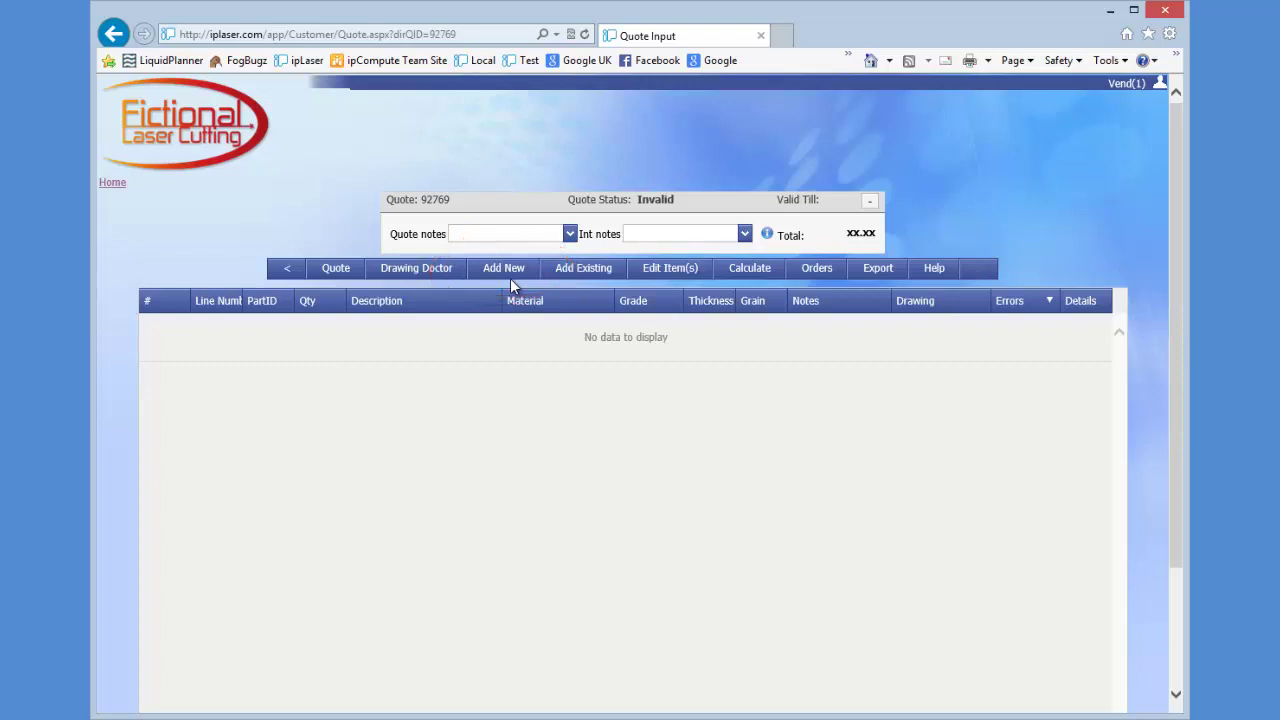
Step: Open the drawing loader for this quote and start browsing for new drawing files to upload
click(432, 284)
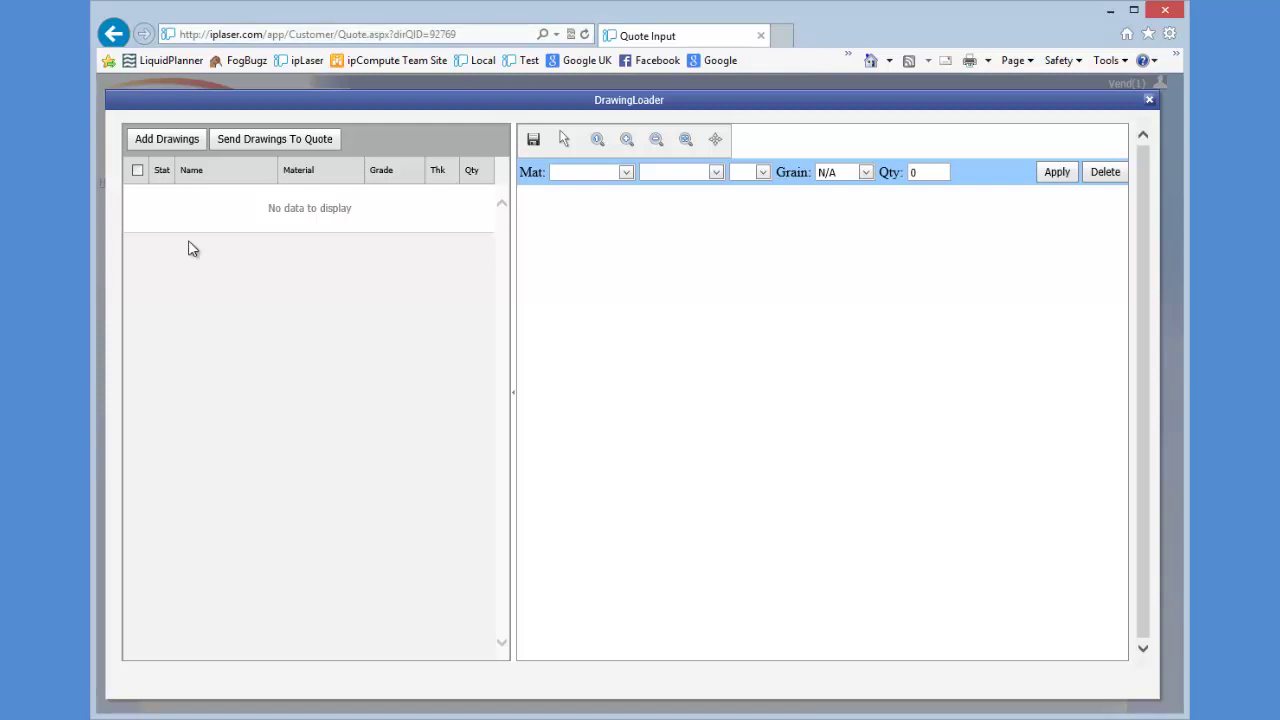
click(170, 144)
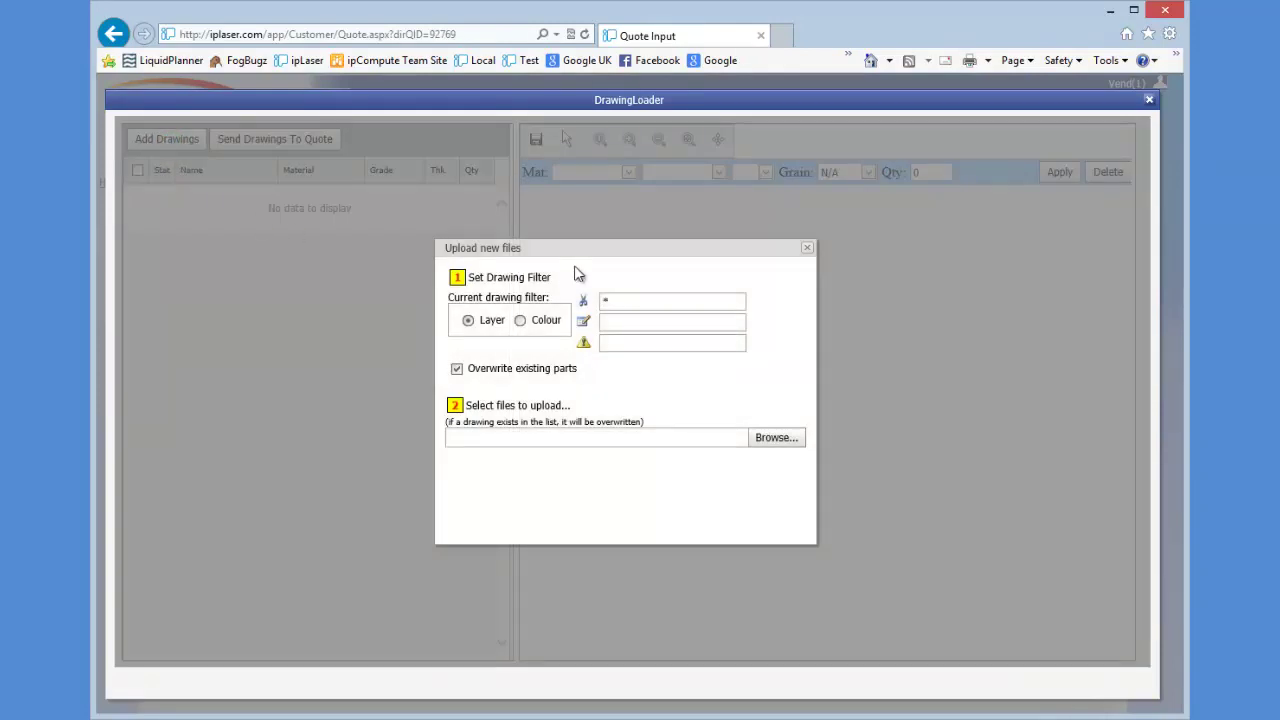
click(776, 441)
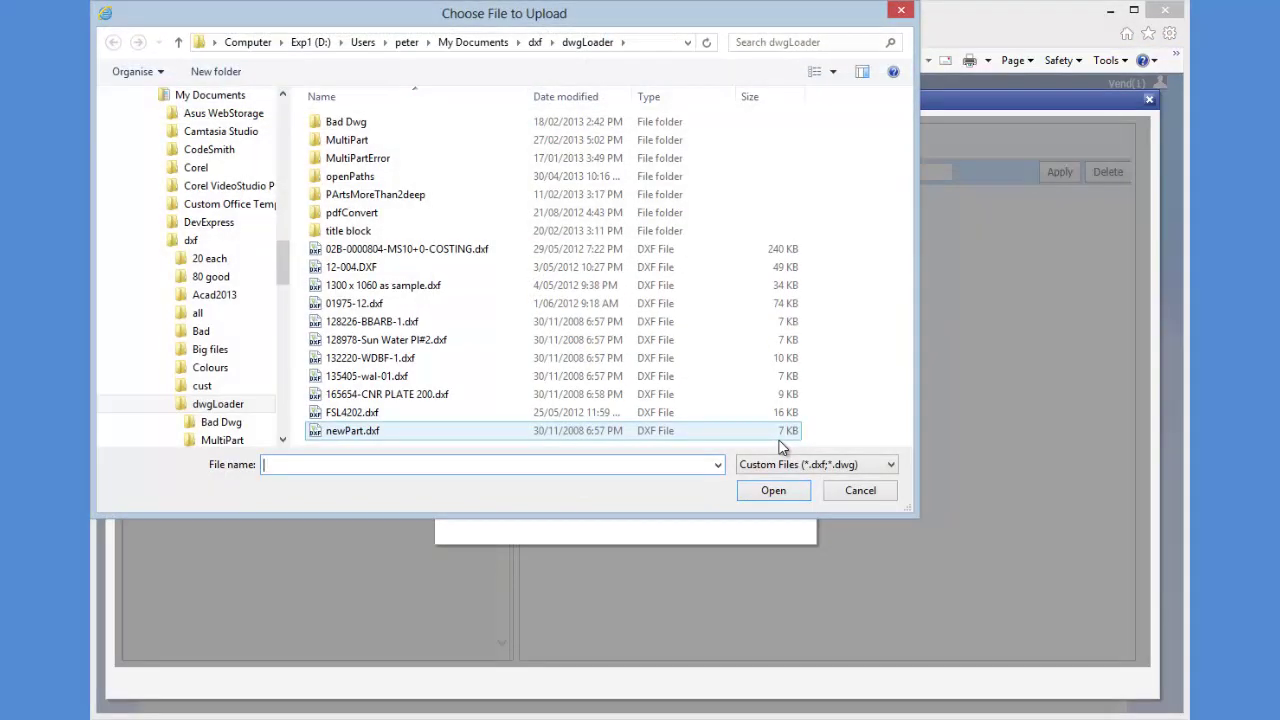
click(370, 250)
ctrl+click(363, 321)
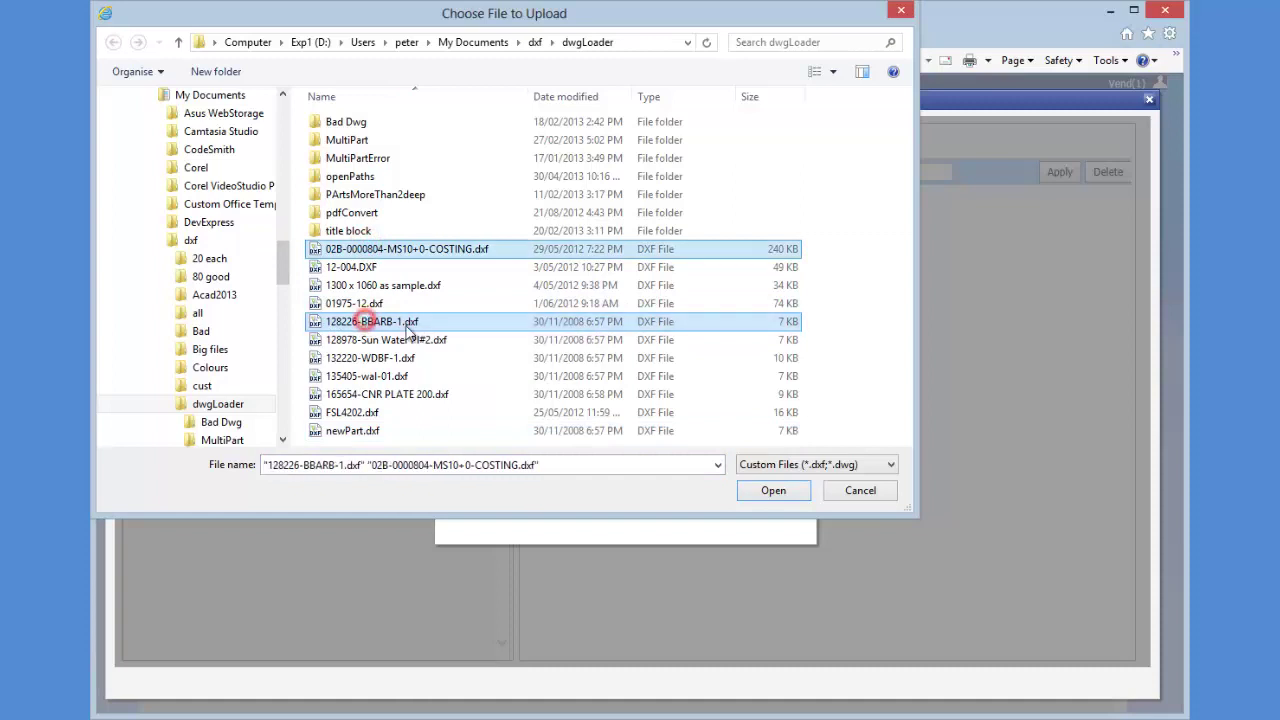
ctrl+click(383, 395)
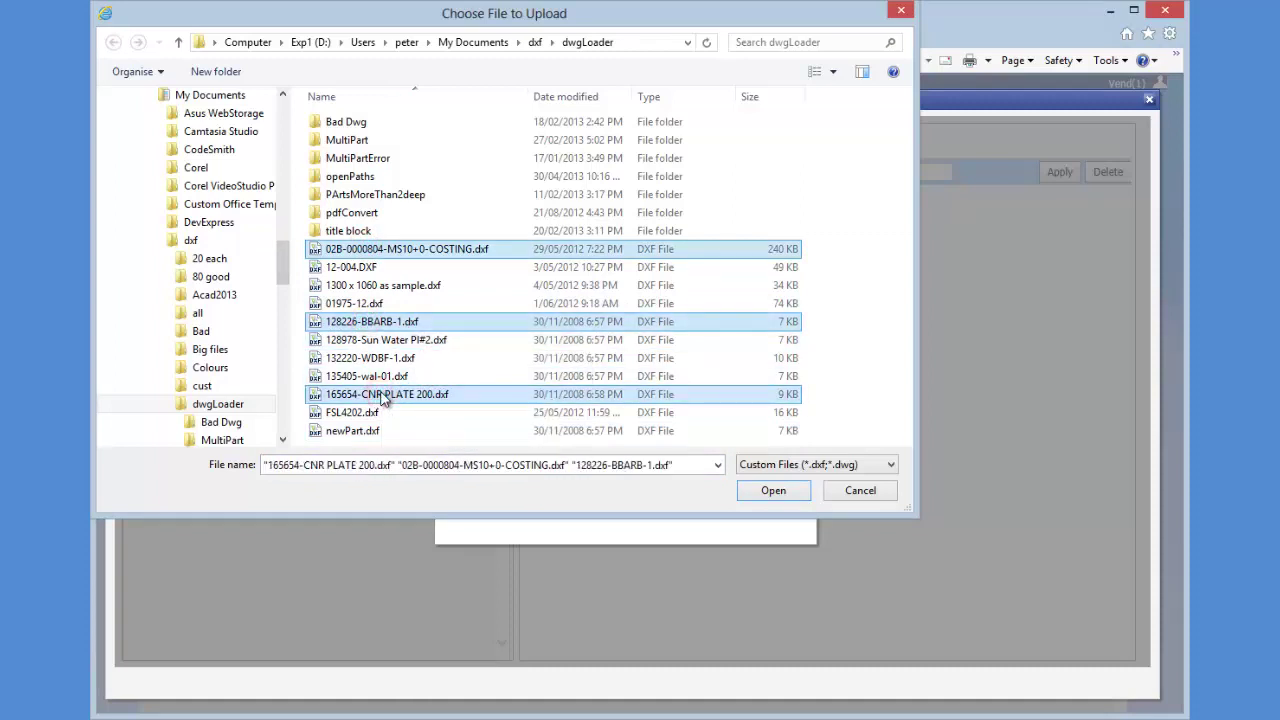
Step: Upload the consecutive DXF drawings from 128226-BBARB-1.dxf through 165654-CNR PLATE 200.dxf
click(405, 322)
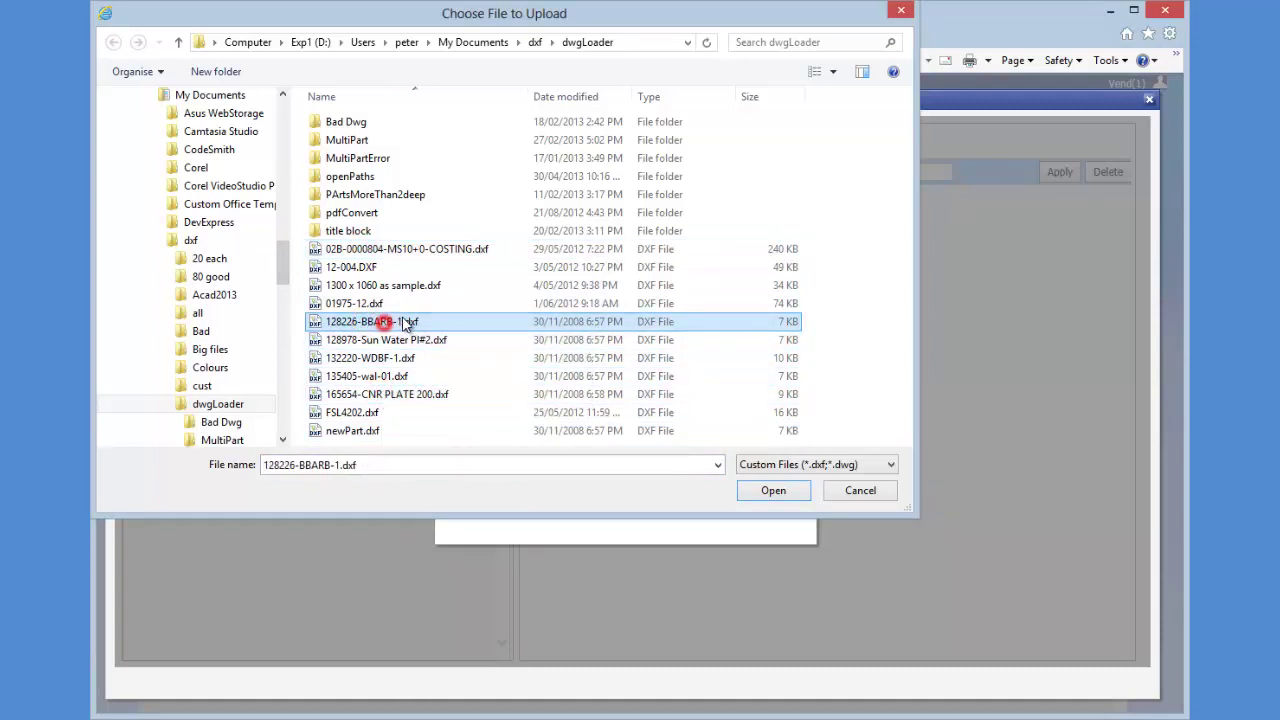
shift+click(440, 394)
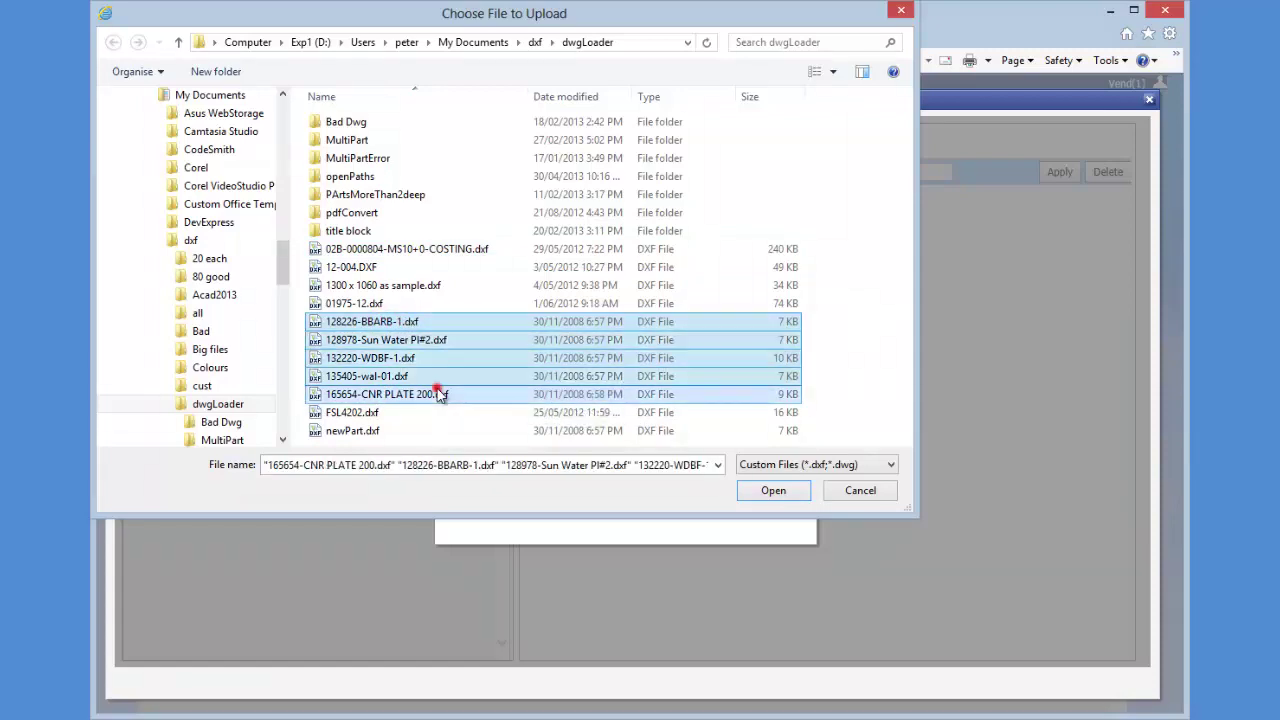
click(767, 495)
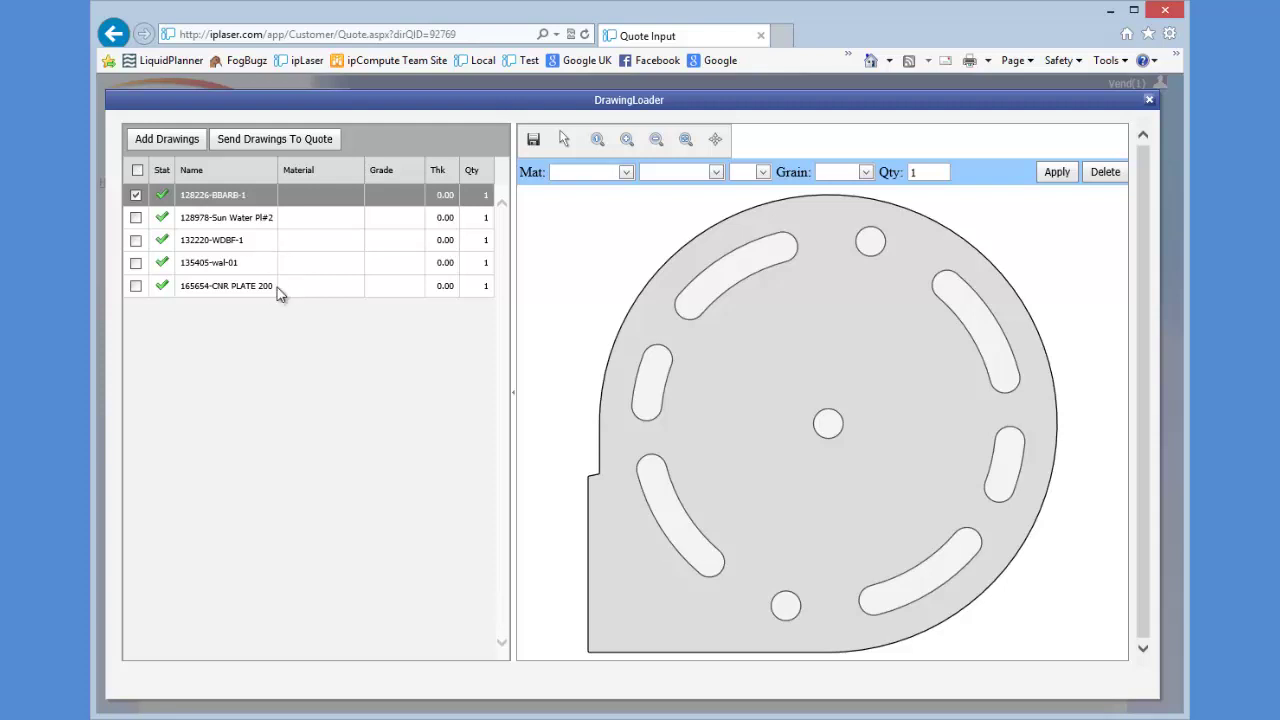
Step: Preview the uploaded drawings one by one, ending with 128226-BBARB-1
click(297, 245)
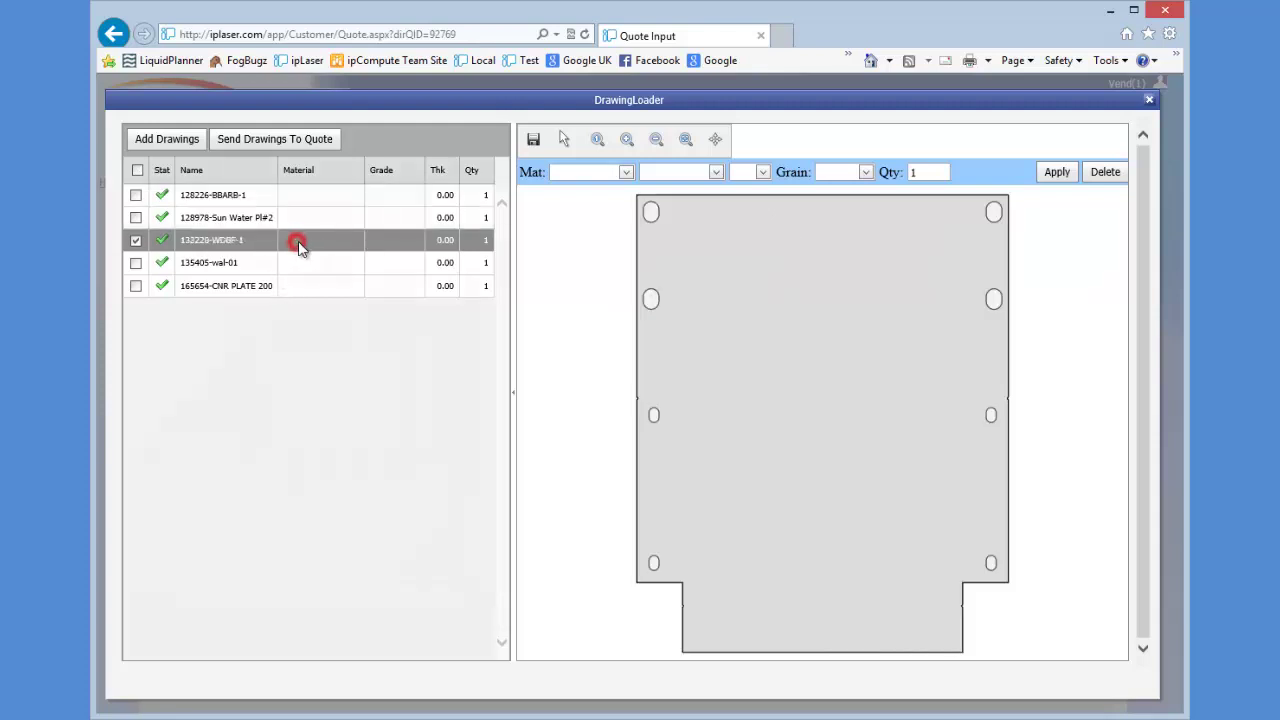
click(305, 264)
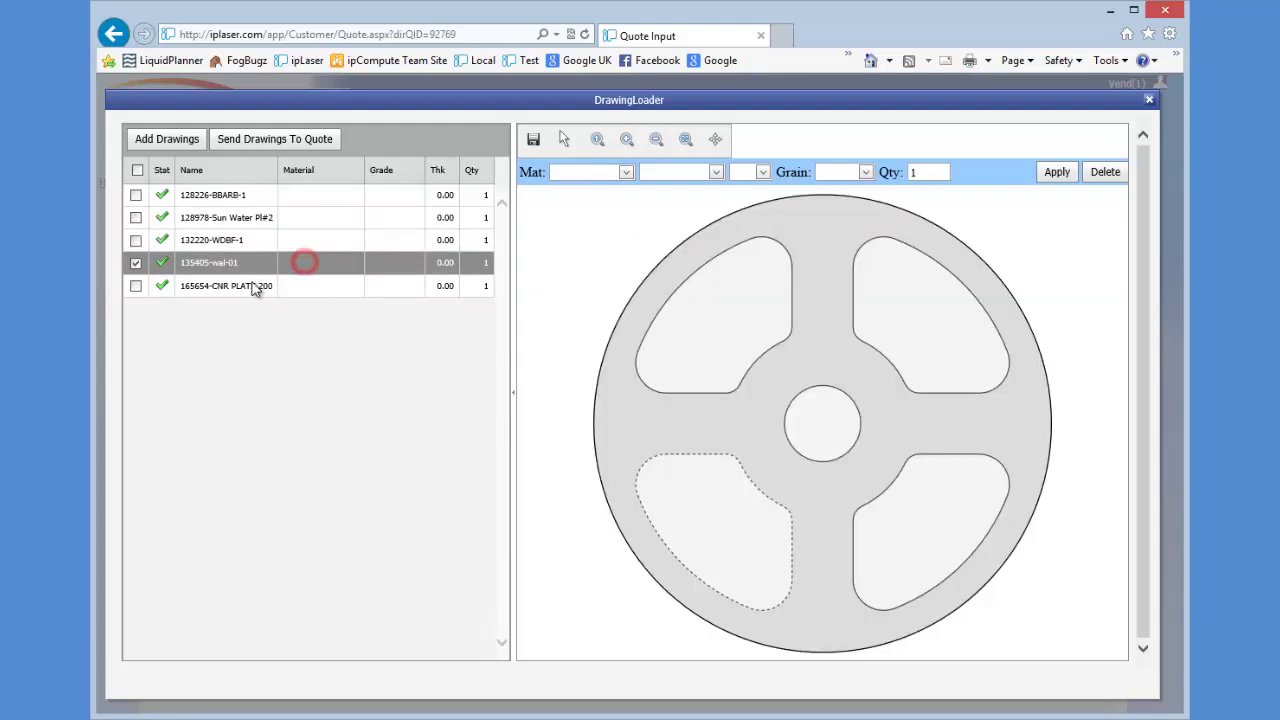
click(237, 287)
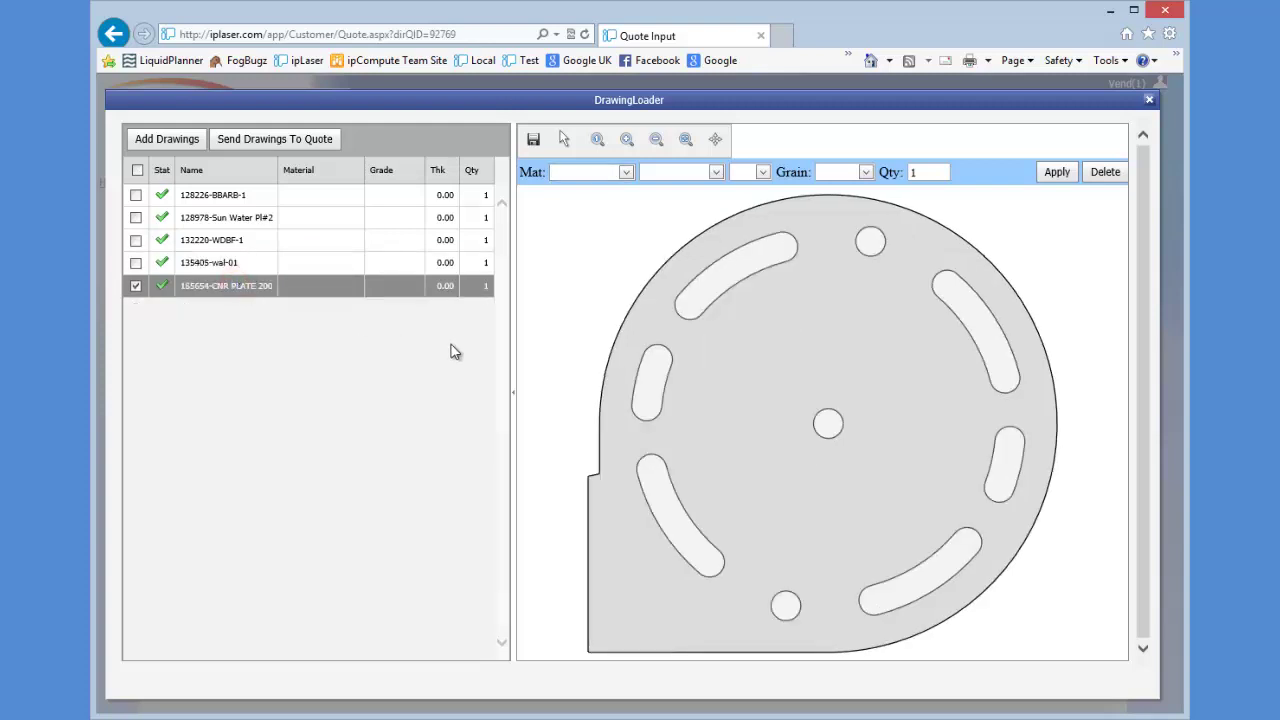
click(229, 240)
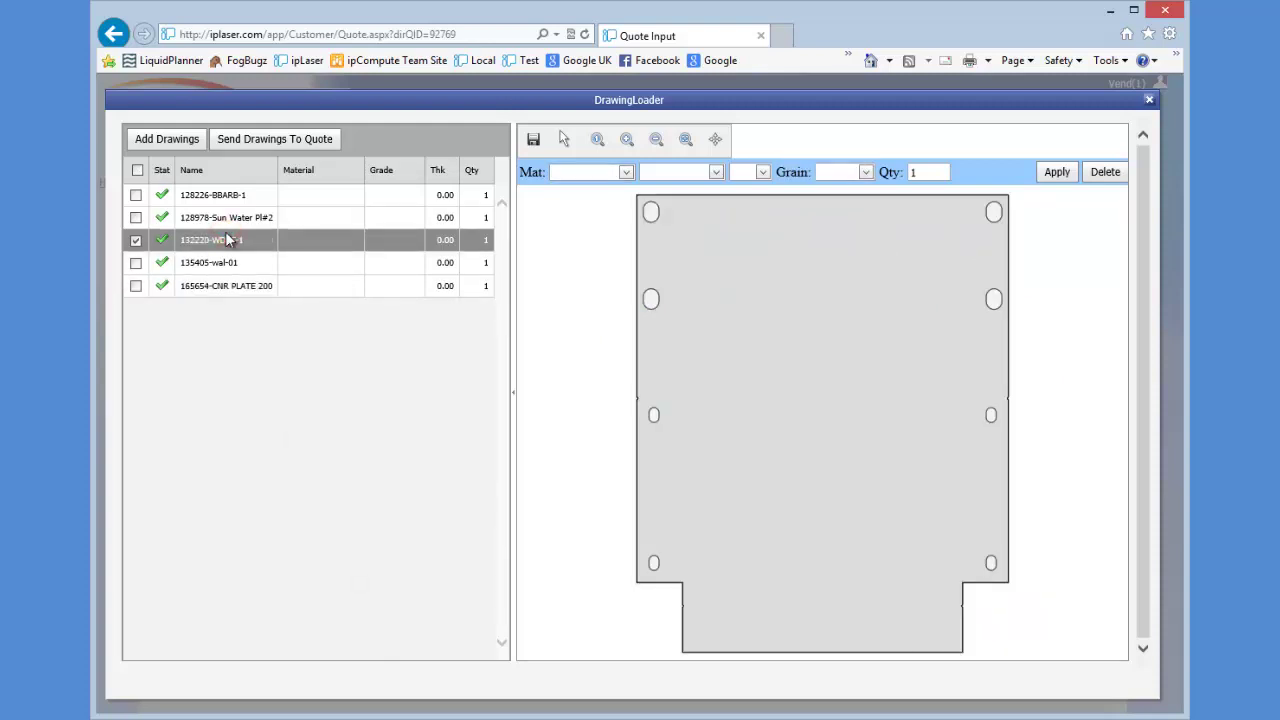
click(264, 216)
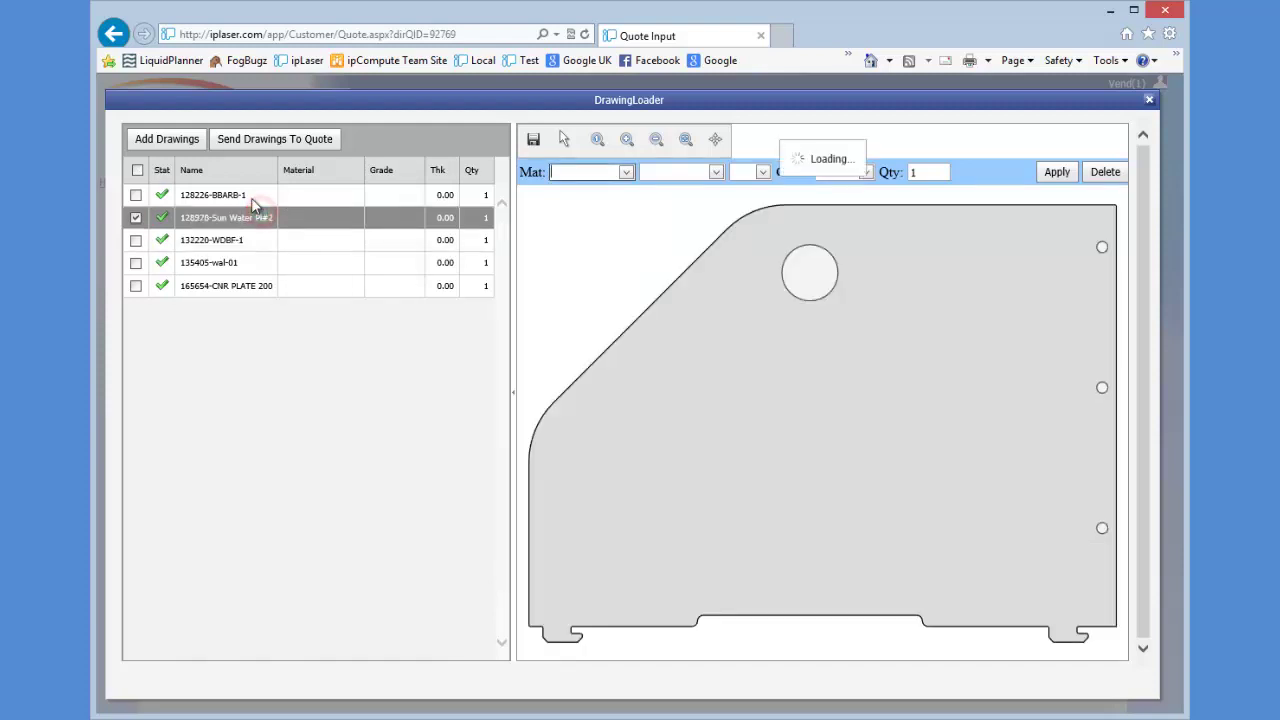
click(249, 196)
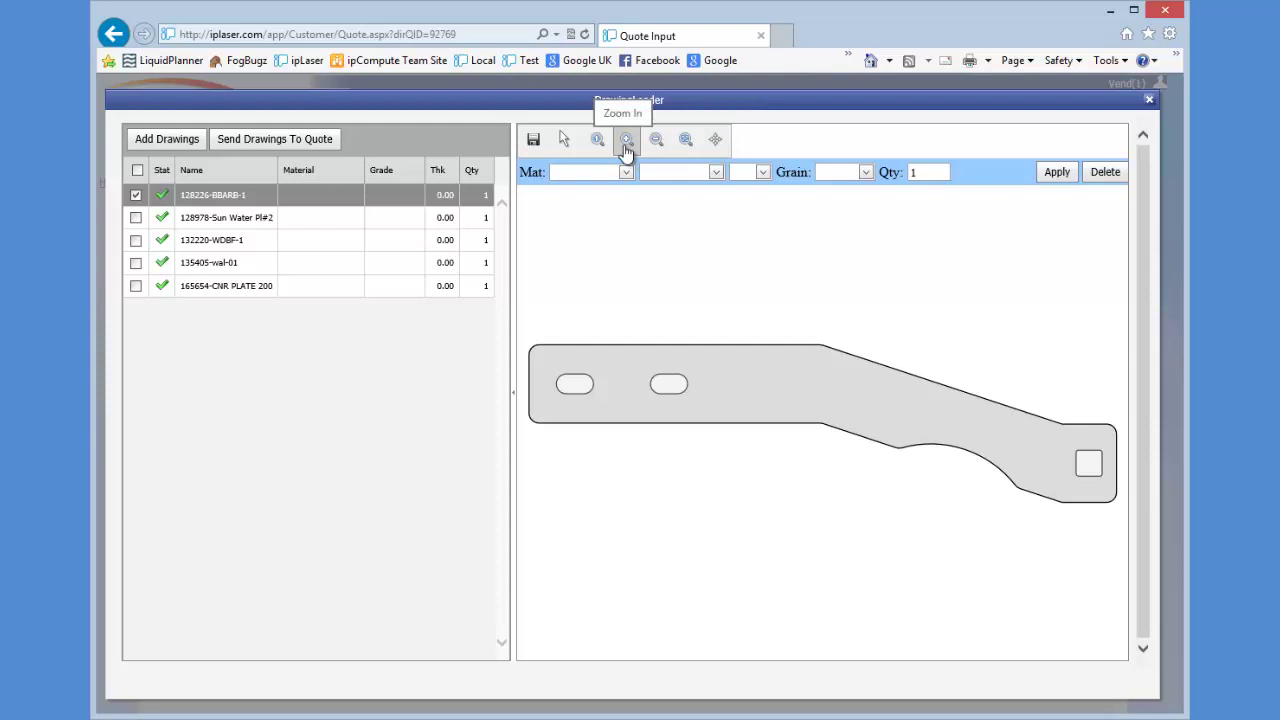
Step: Inspect a slot of 128226-BBARB-1 up close from several positions, and return to the full drawing
click(691, 148)
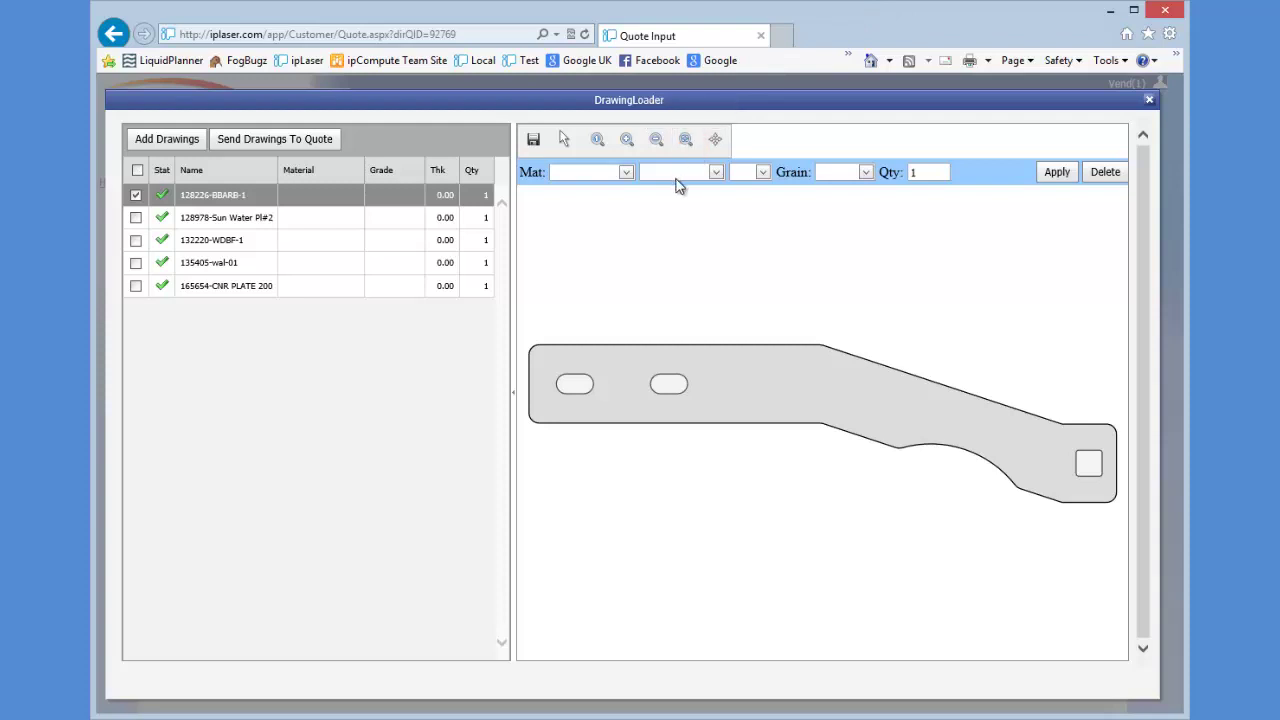
click(686, 139)
drag(631, 317, 520, 443)
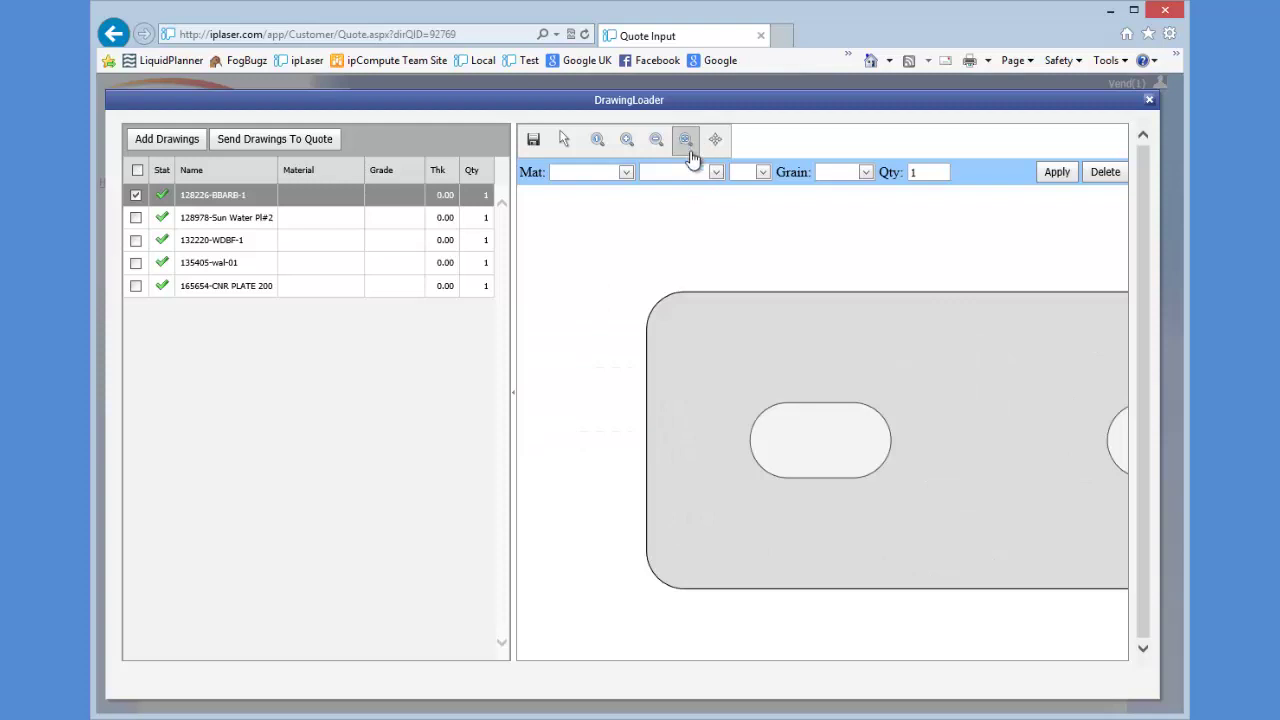
drag(943, 360, 778, 500)
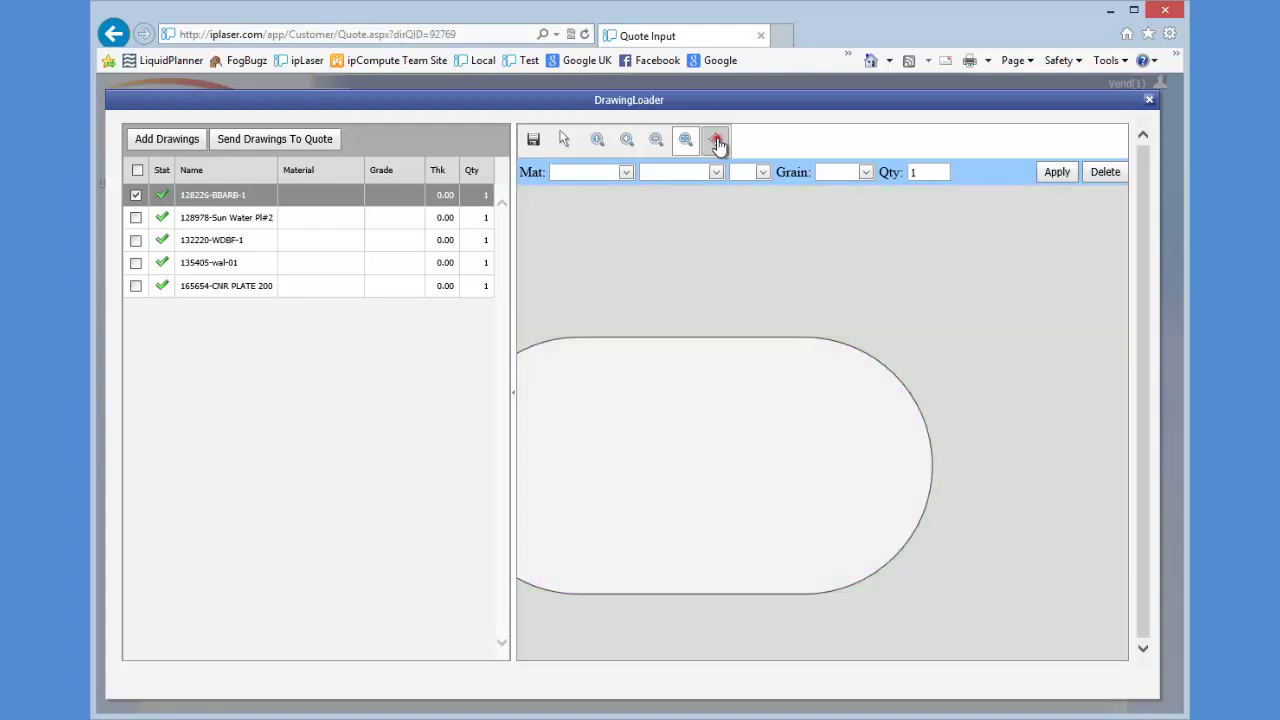
click(717, 142)
drag(741, 355, 891, 332)
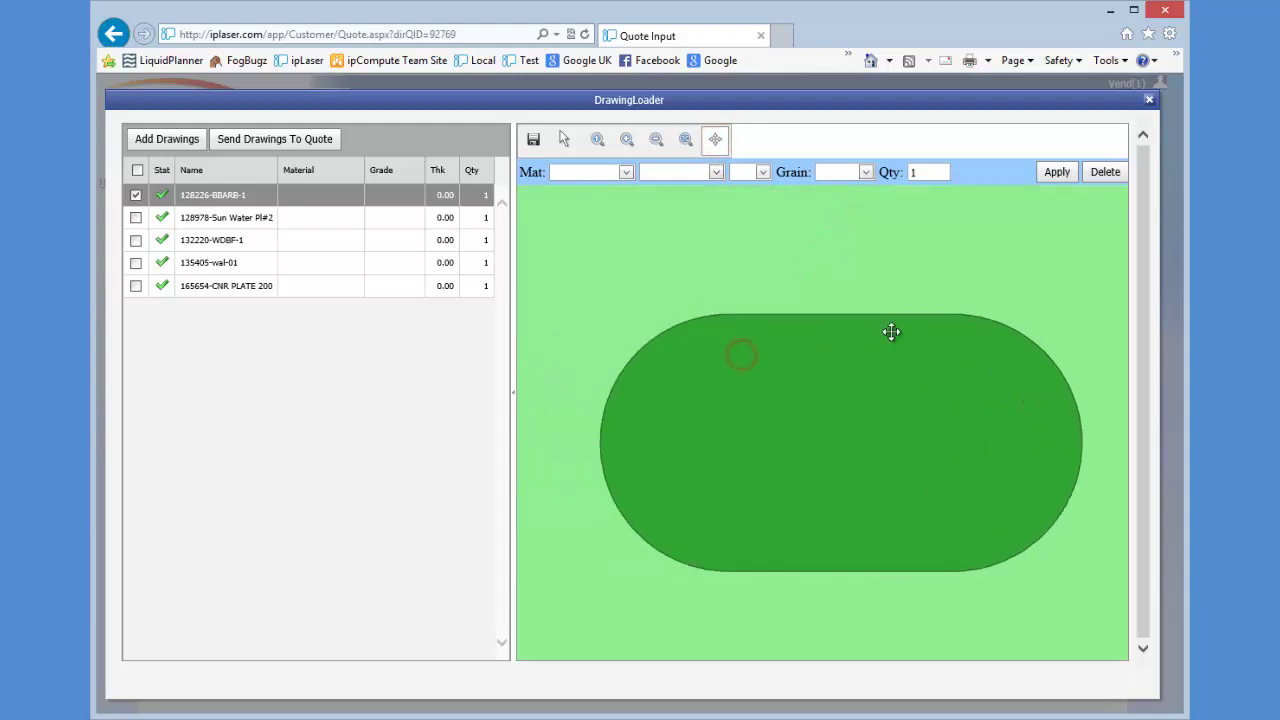
drag(694, 294, 814, 378)
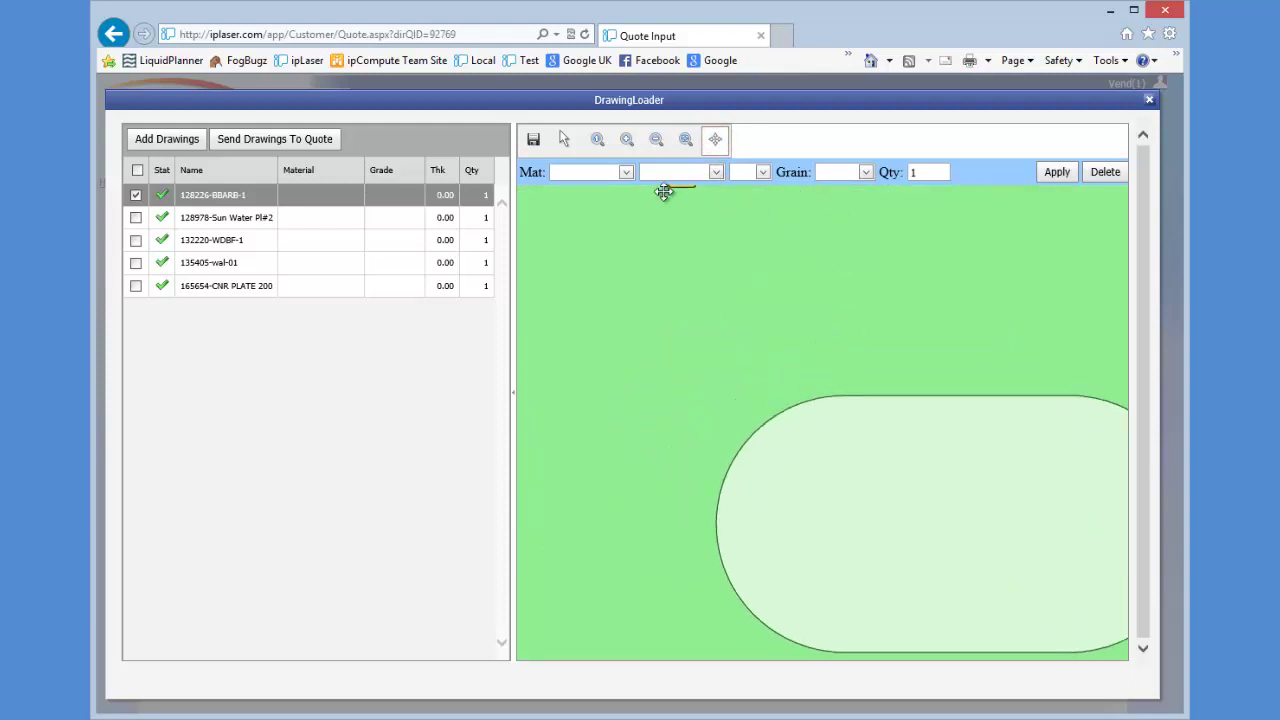
click(597, 141)
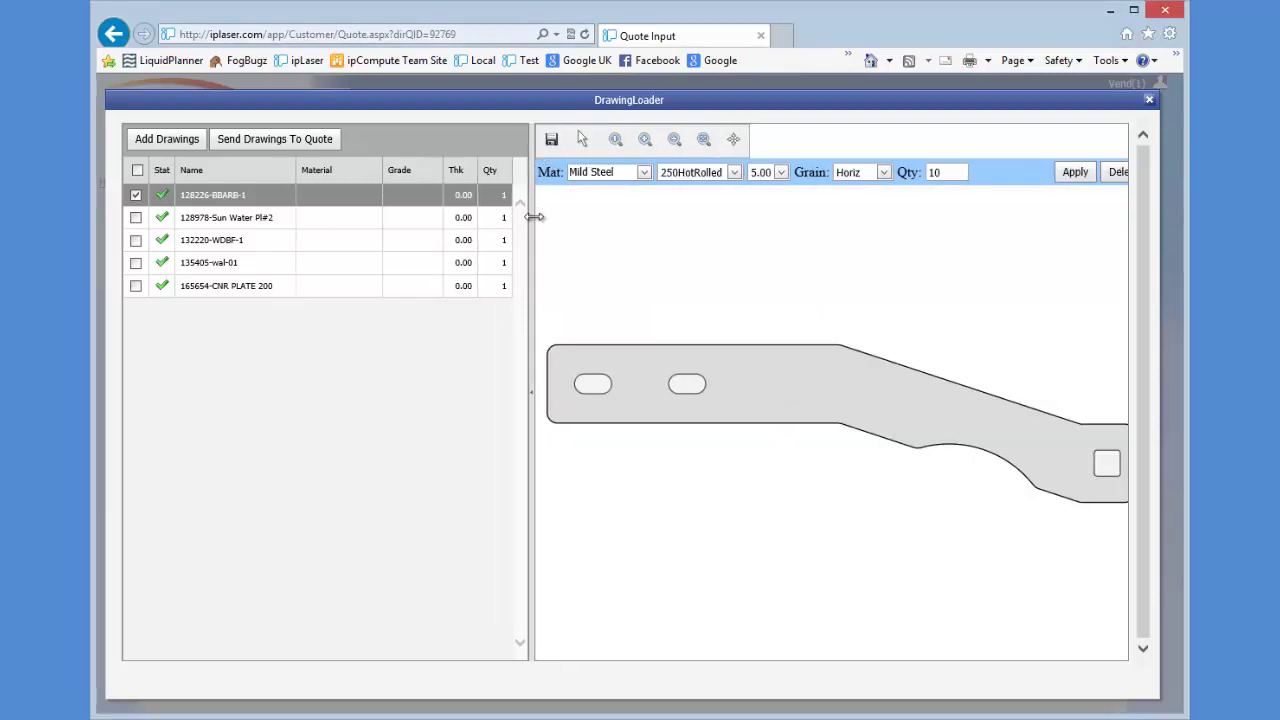
Step: Resize the drawing list area, collapse it to enlarge the preview, and restore the list
mouse_move(535, 217)
mouse_down()
mouse_move(511, 218)
mouse_move(737, 220)
mouse_move(482, 255)
mouse_up()
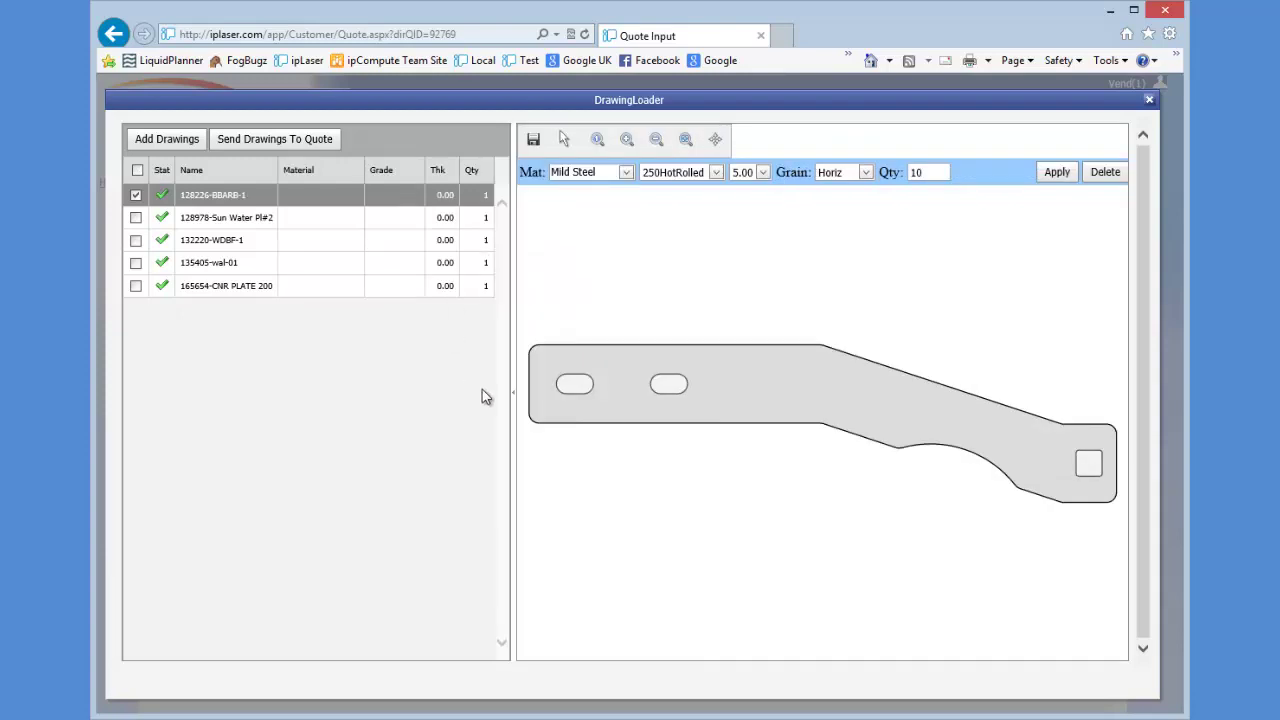
click(514, 396)
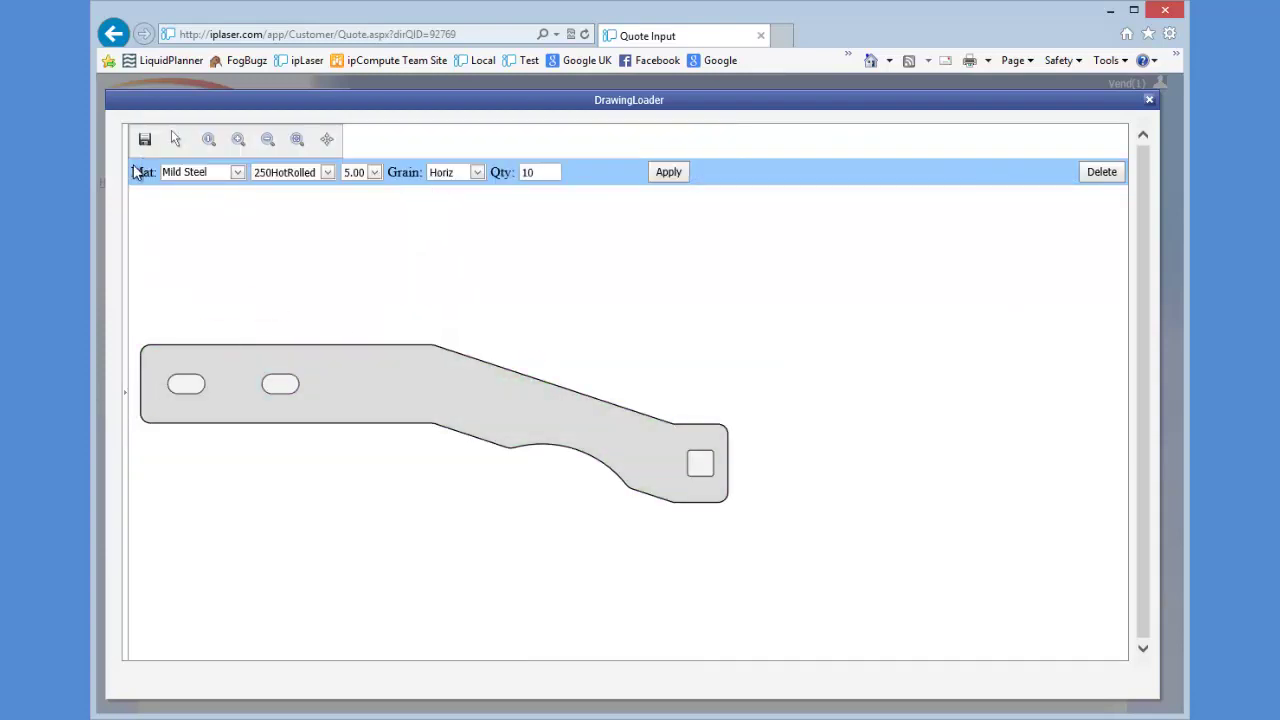
click(207, 139)
click(124, 390)
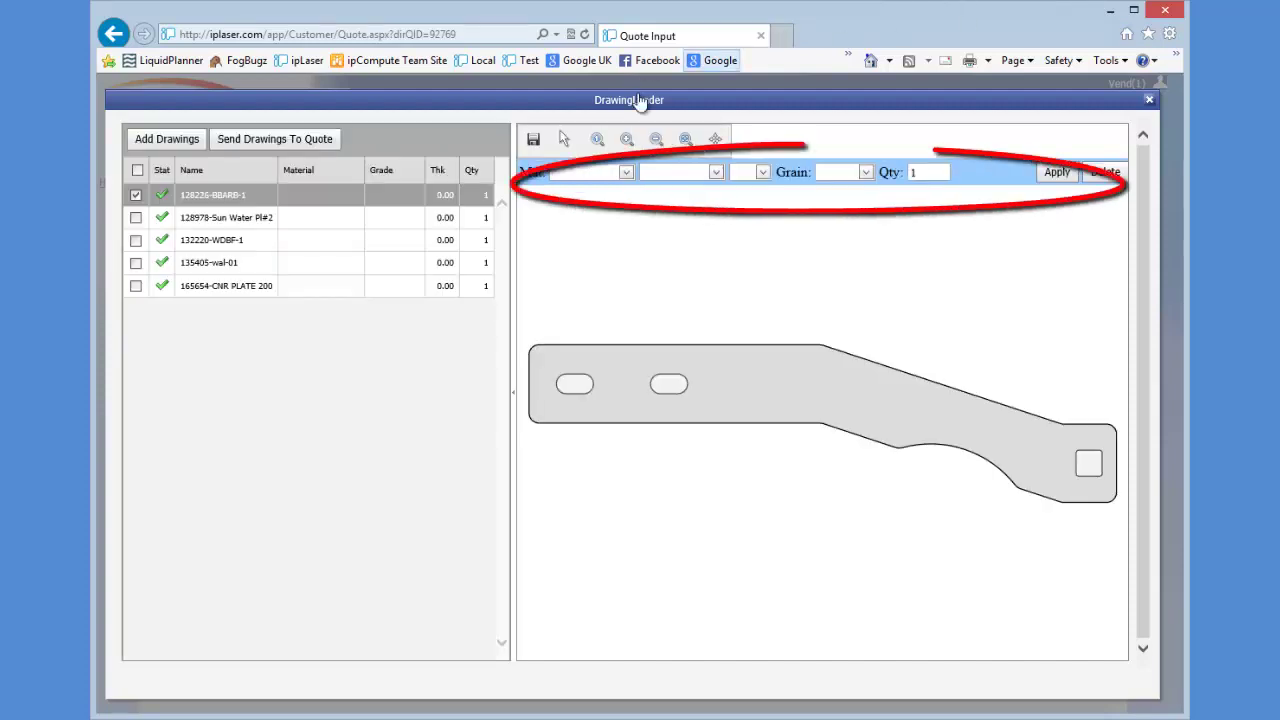
Step: Assign Mild Steel, grade 250HR PO, thickness 3.00, grain N/A and quantity 10 to 128226-BBARB-1
click(627, 172)
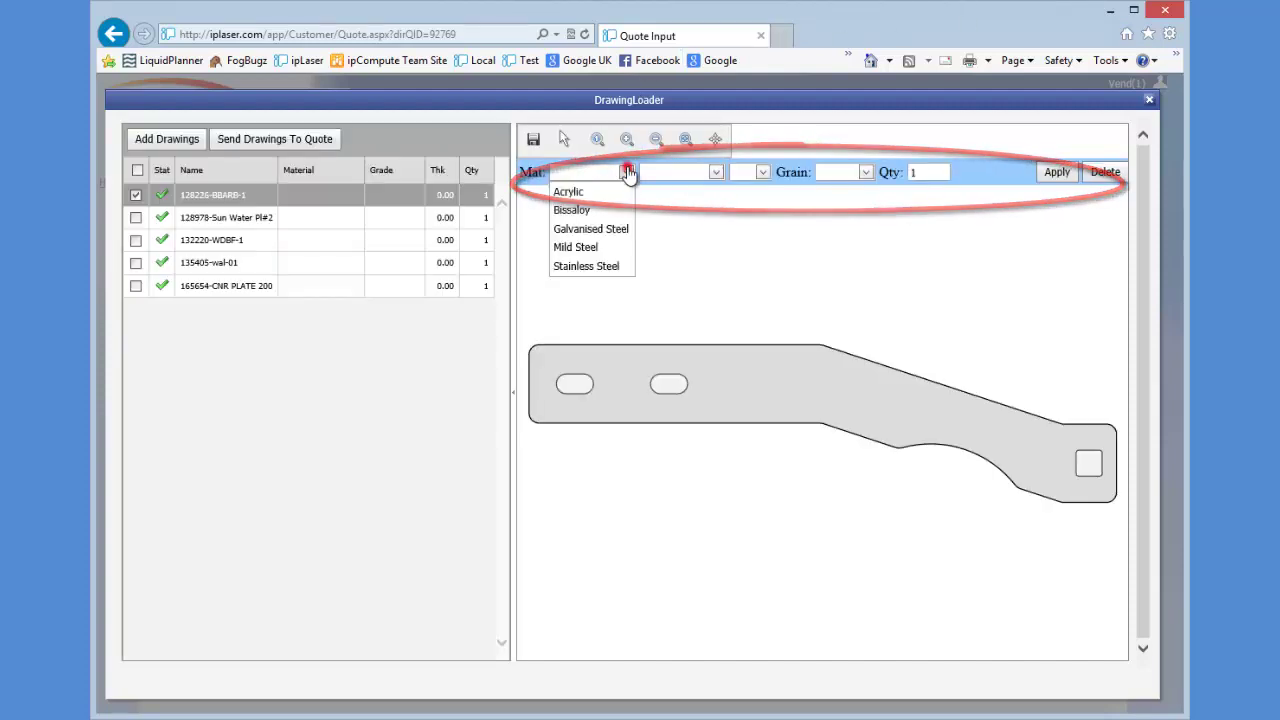
click(578, 247)
click(716, 172)
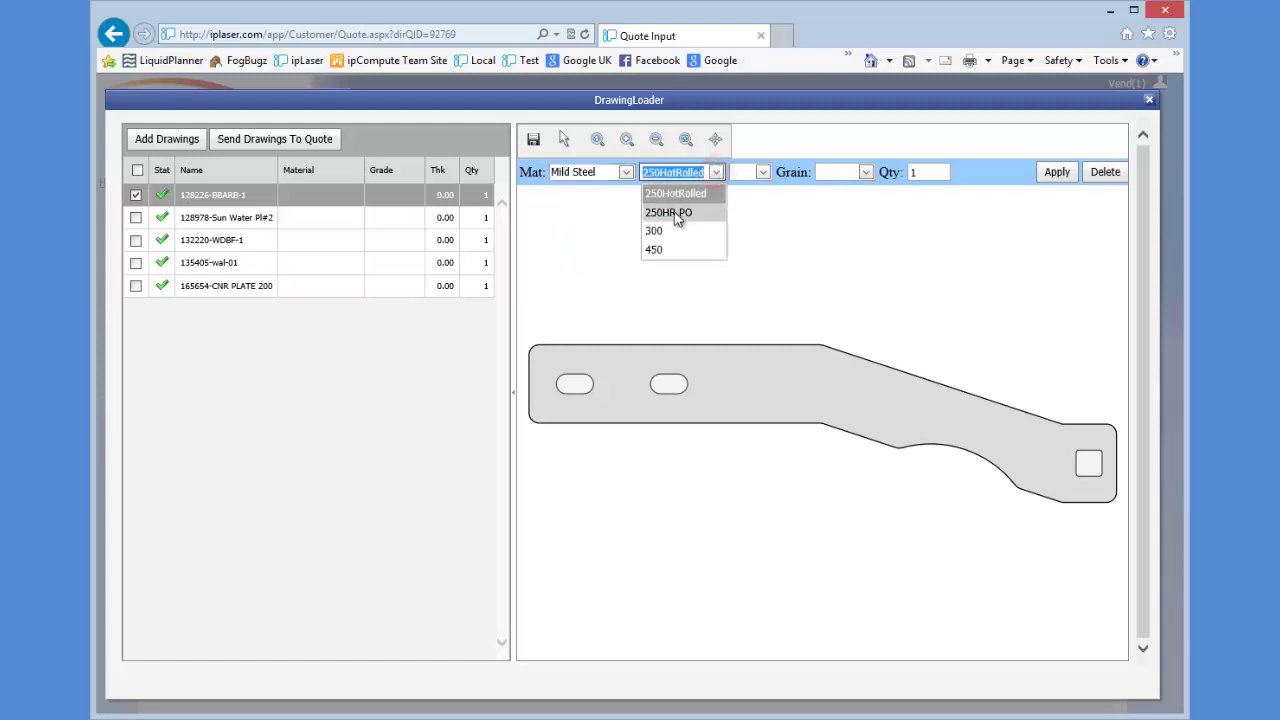
click(674, 210)
click(763, 172)
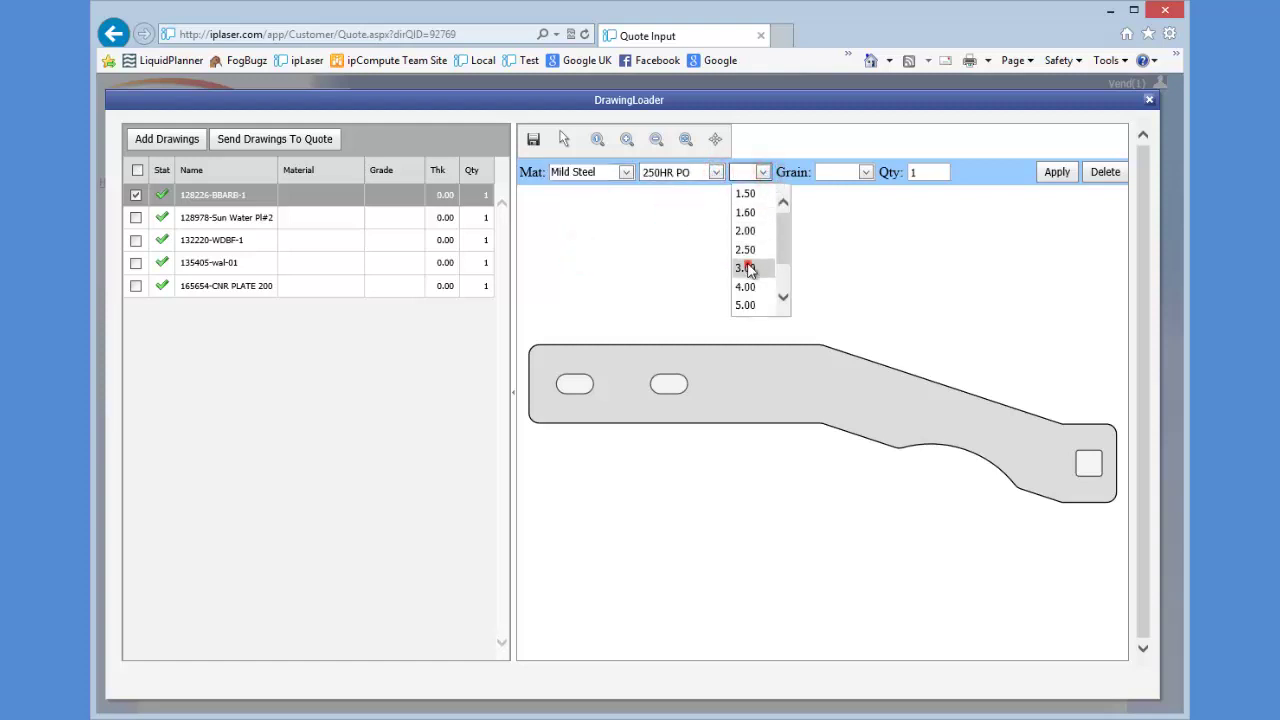
click(745, 263)
click(864, 174)
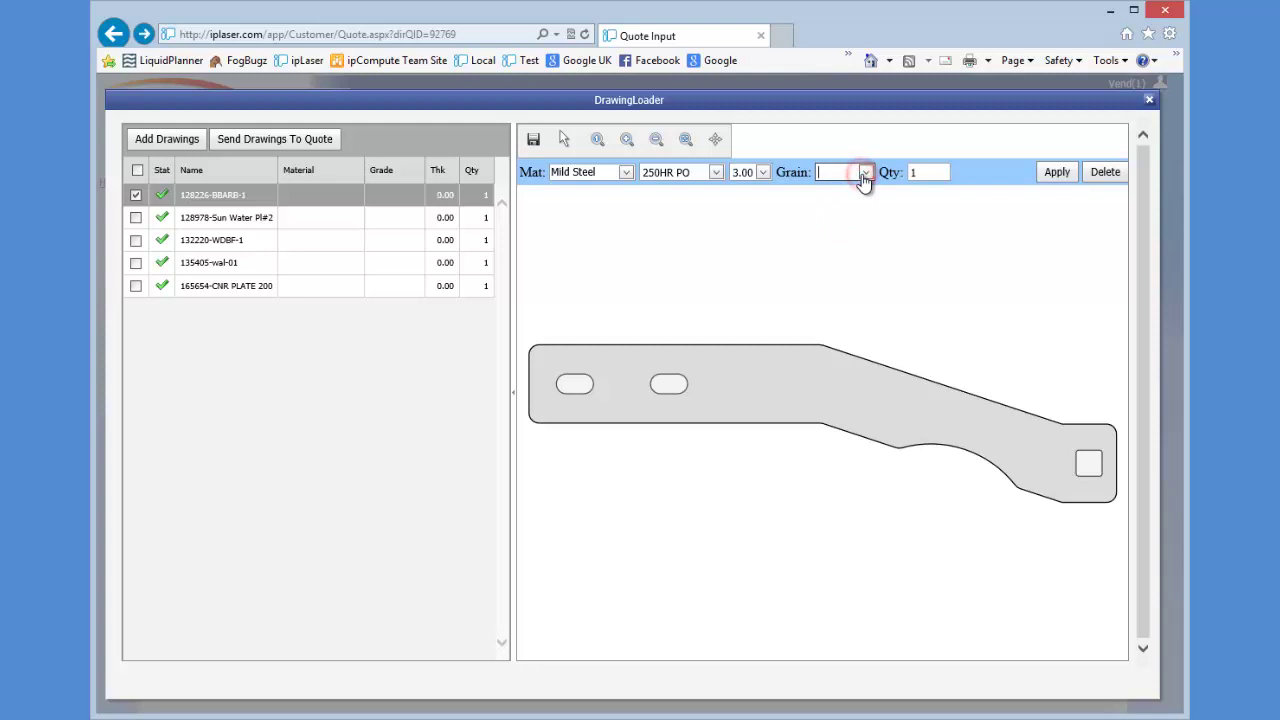
click(829, 191)
click(918, 172)
click(1057, 173)
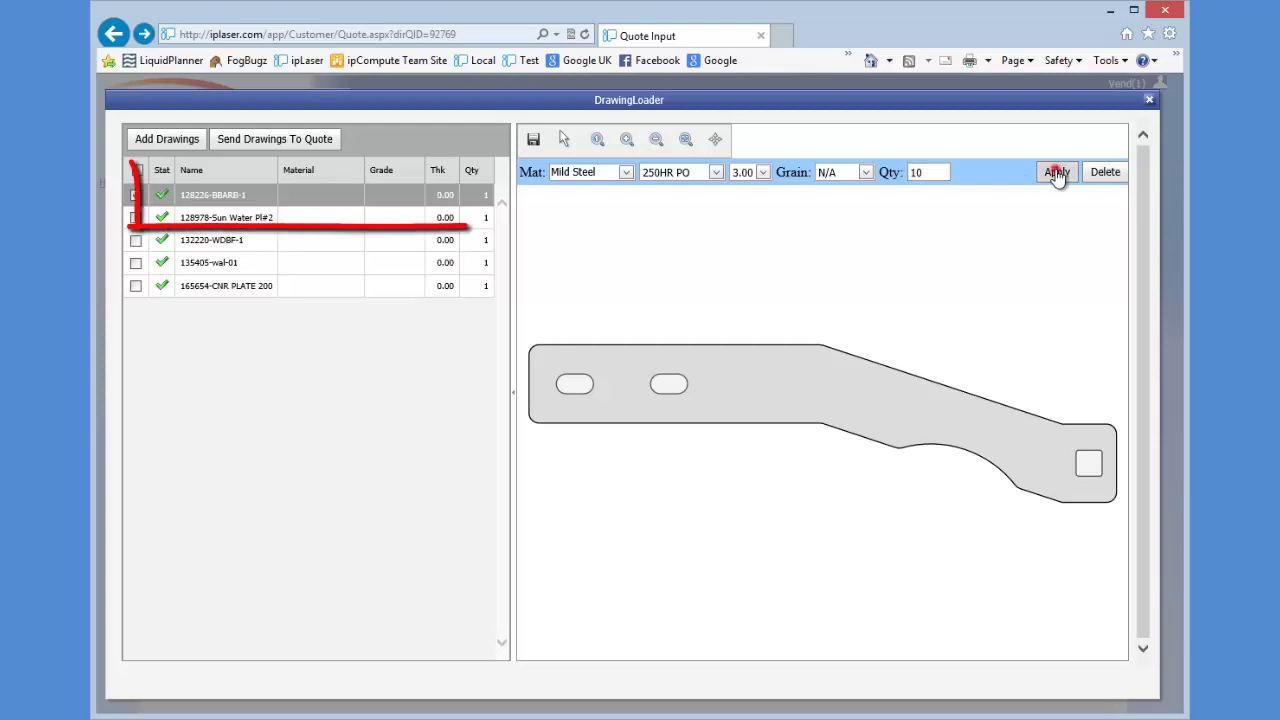
Step: Assign Mild Steel, grade 250HotRolled, thickness 5.00, grain N/A and quantity 5 to drawings 128978-Sun Water Pl#2, 135405-wal-01 and 165654-CNR PLATE 200 together
click(320, 219)
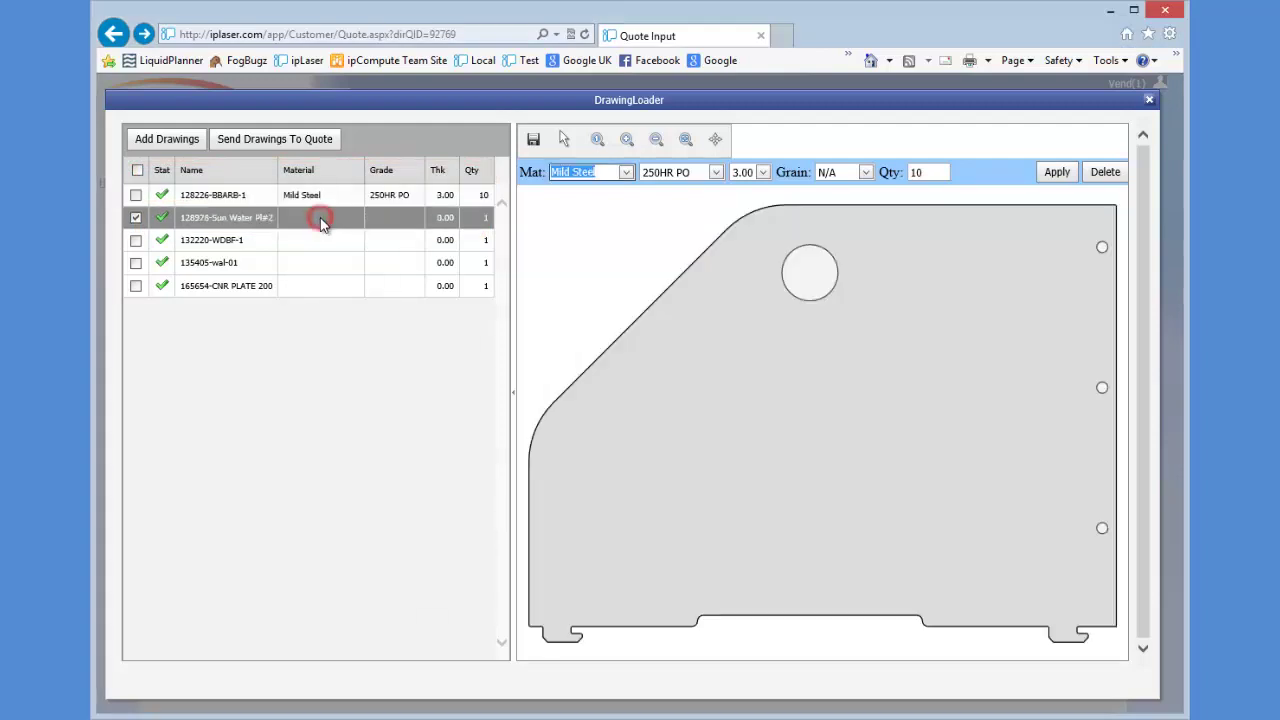
click(136, 264)
click(135, 287)
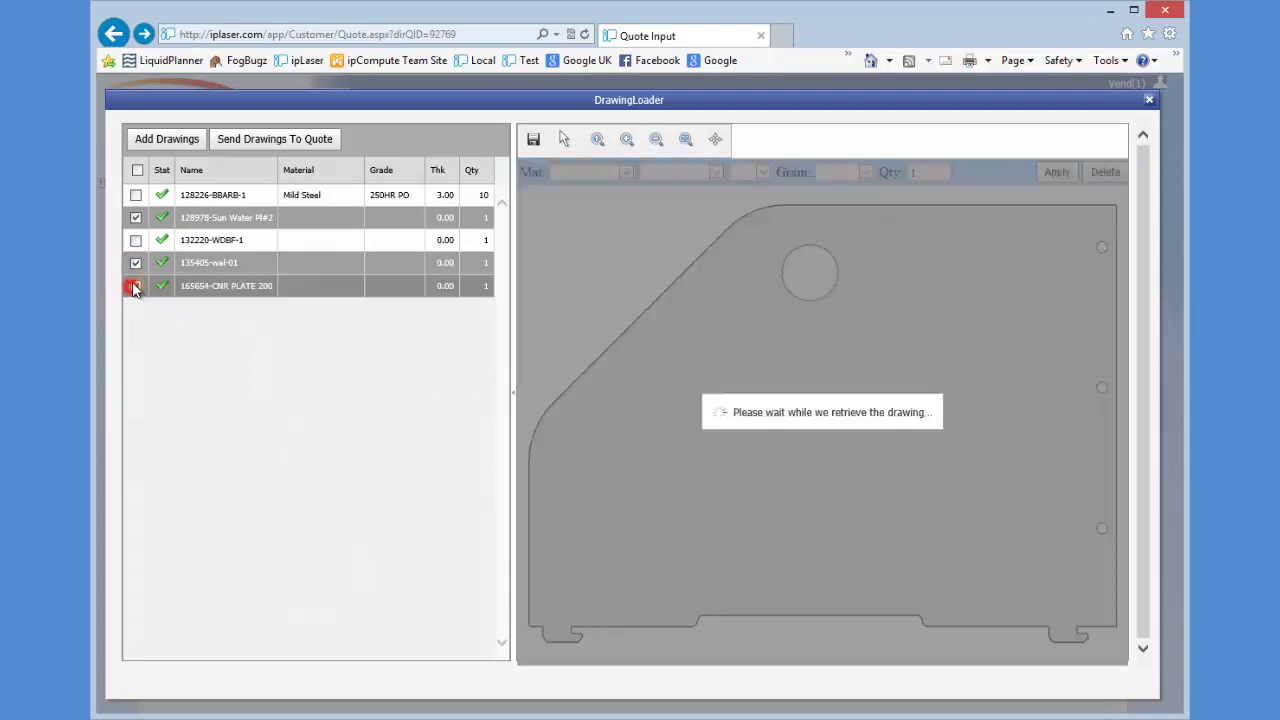
click(626, 172)
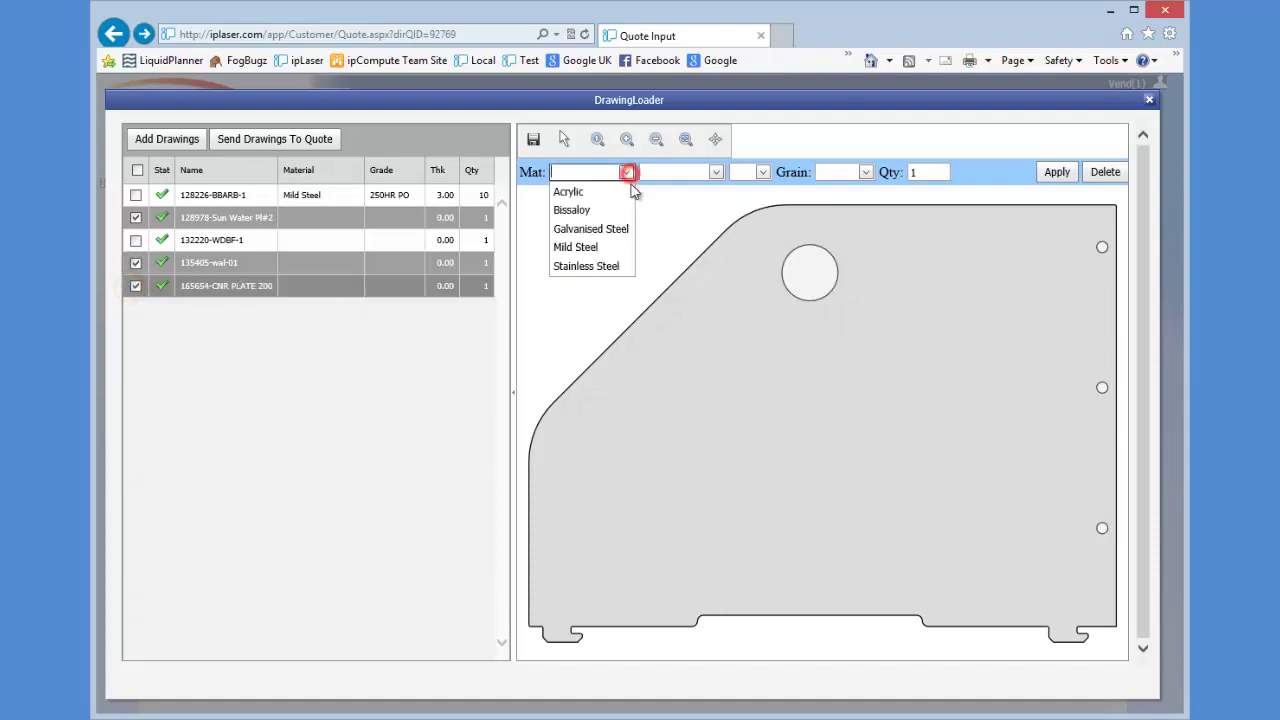
click(591, 248)
click(762, 172)
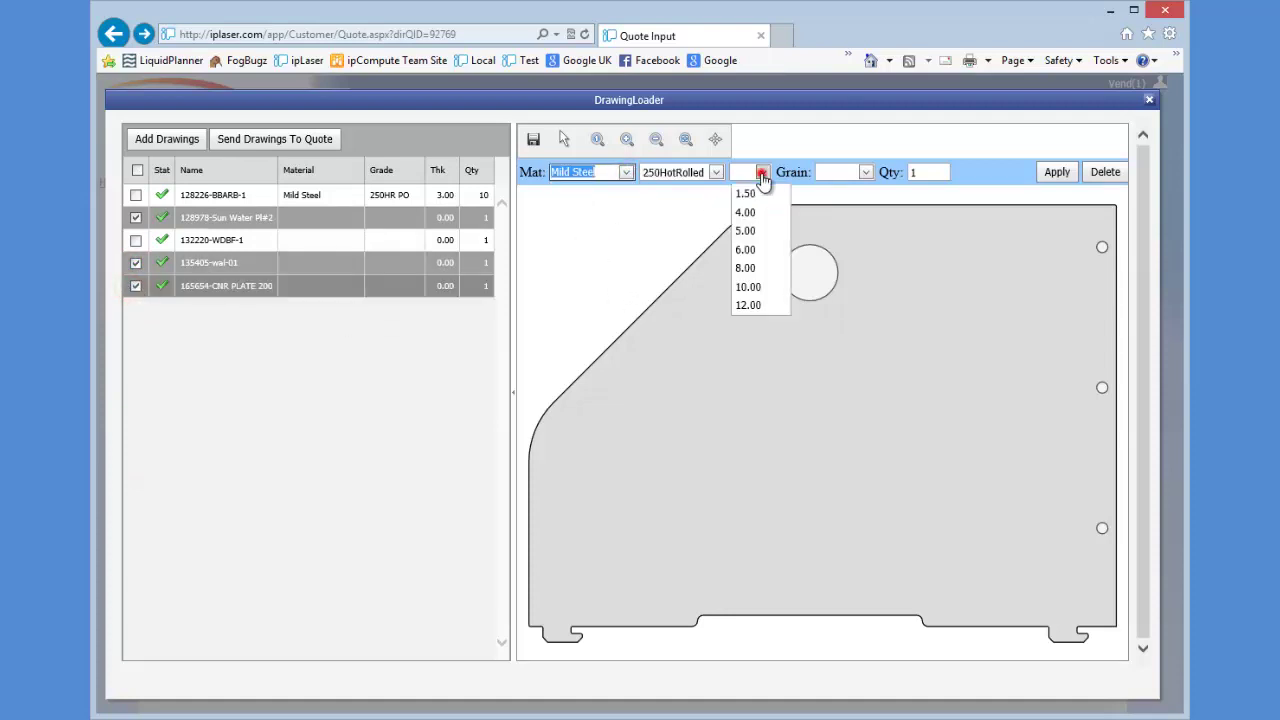
click(752, 229)
click(866, 172)
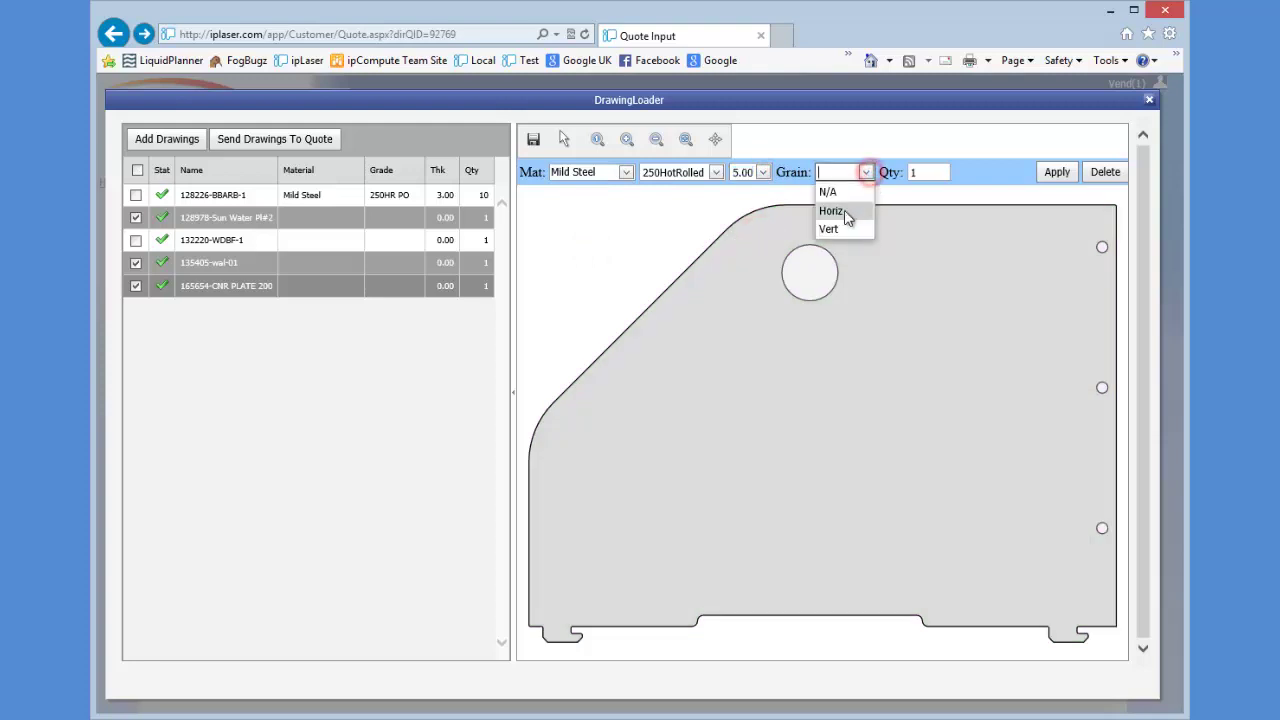
click(830, 193)
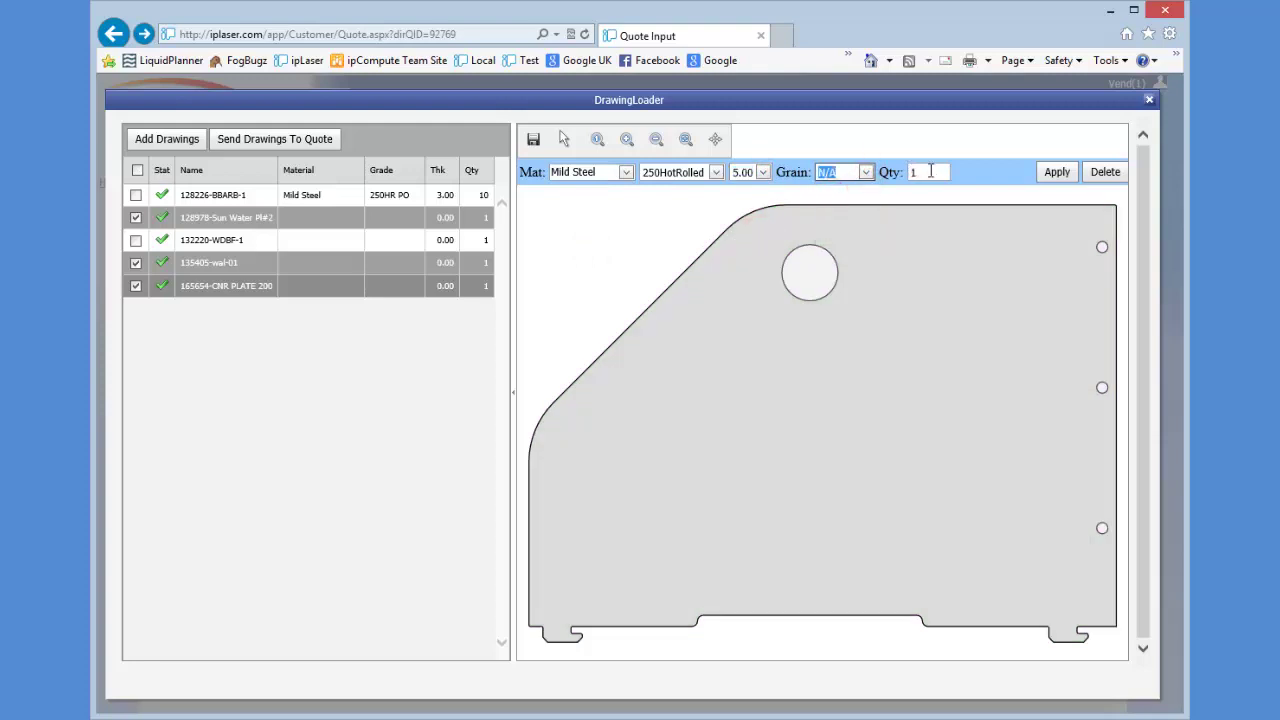
click(928, 172)
key(BackSpace)
text(5)
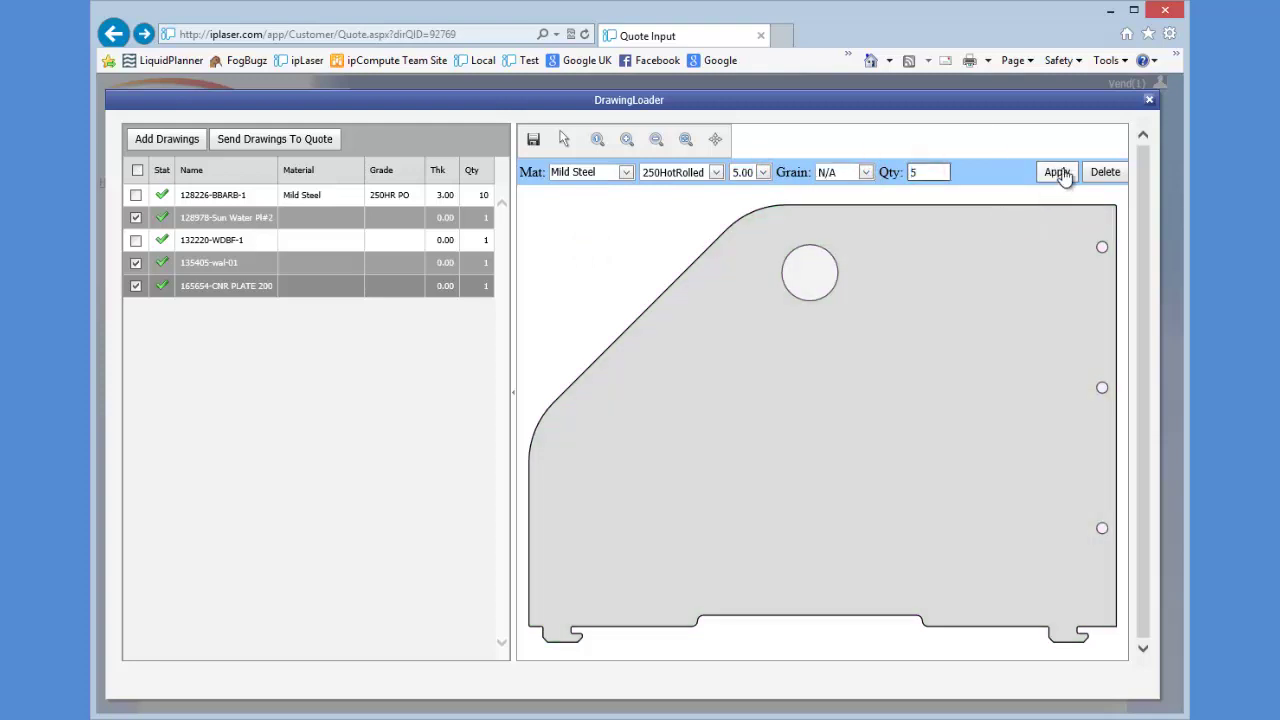
click(1057, 172)
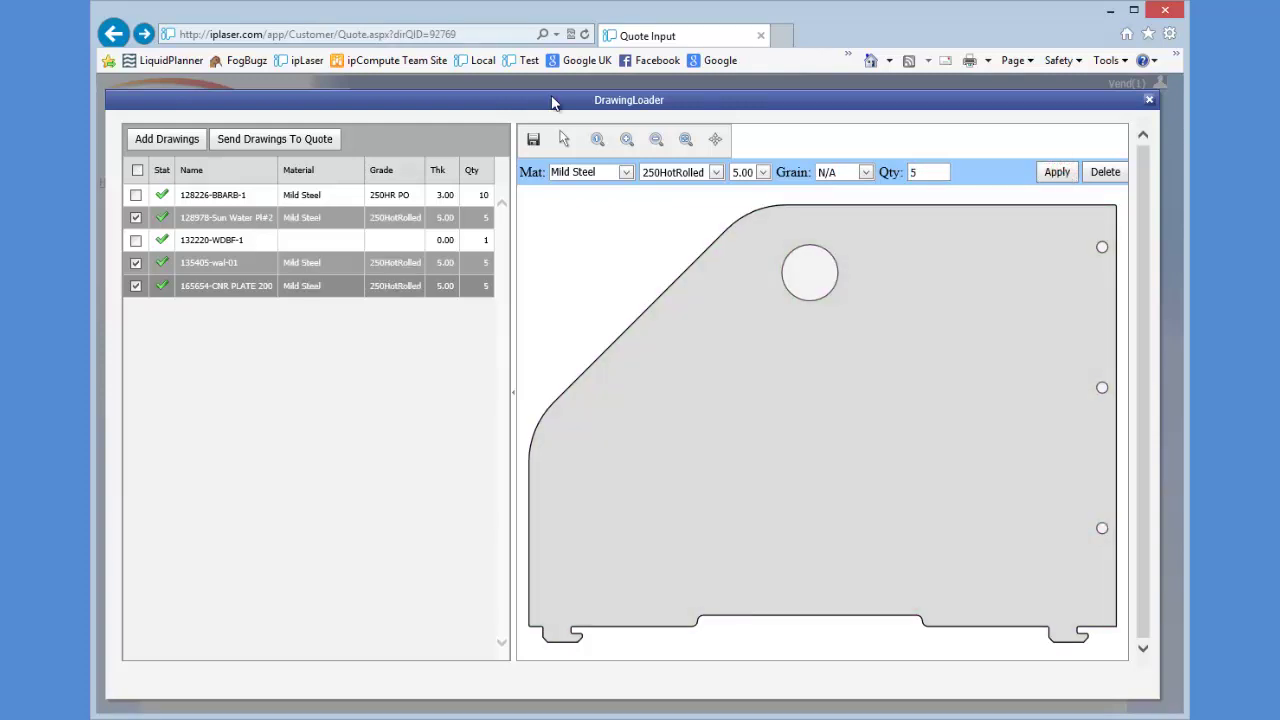
Step: Apply Mild Steel, grade 250HR PO, thickness 5.00, grain N/A and quantity 20 to all drawings in the list at once
click(137, 171)
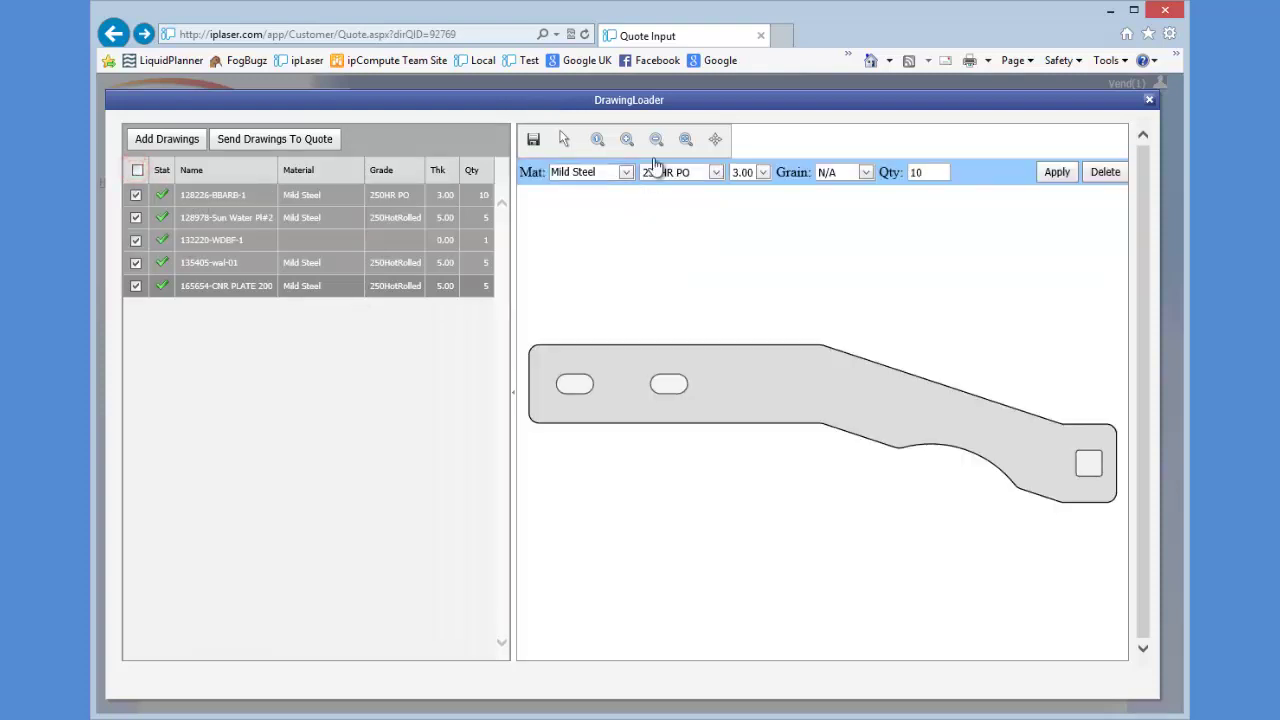
click(763, 172)
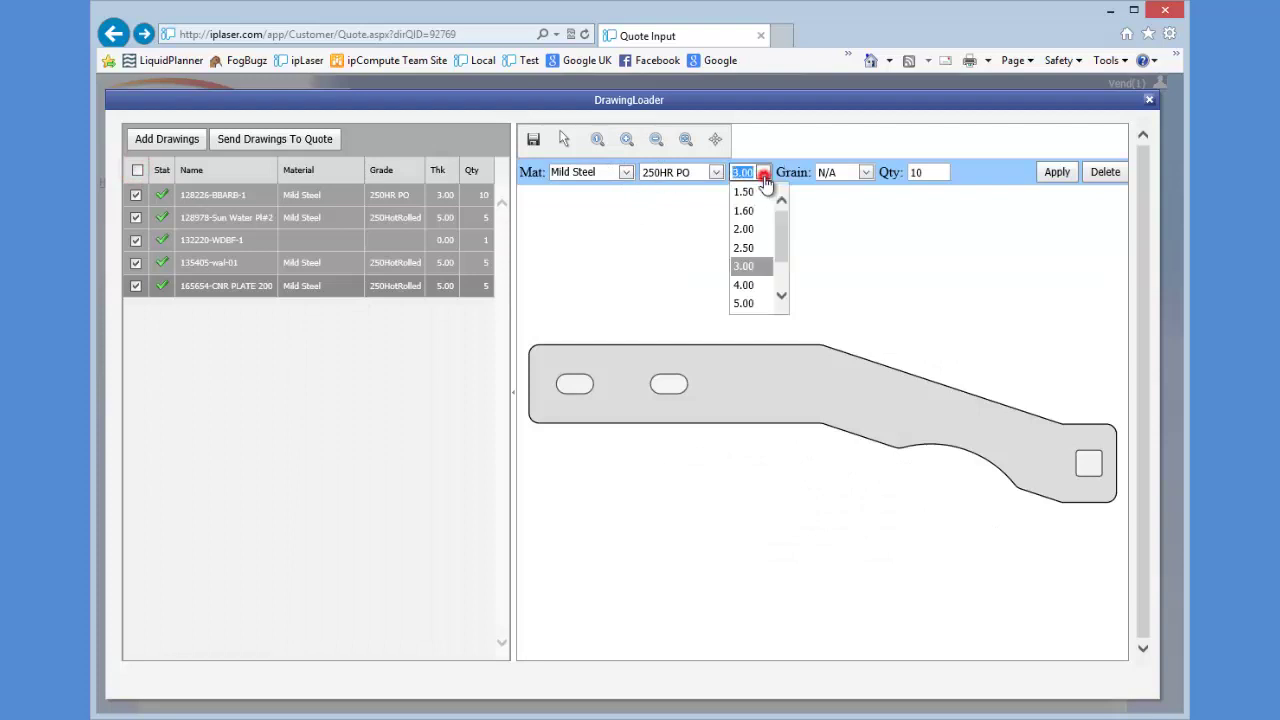
click(738, 302)
click(925, 170)
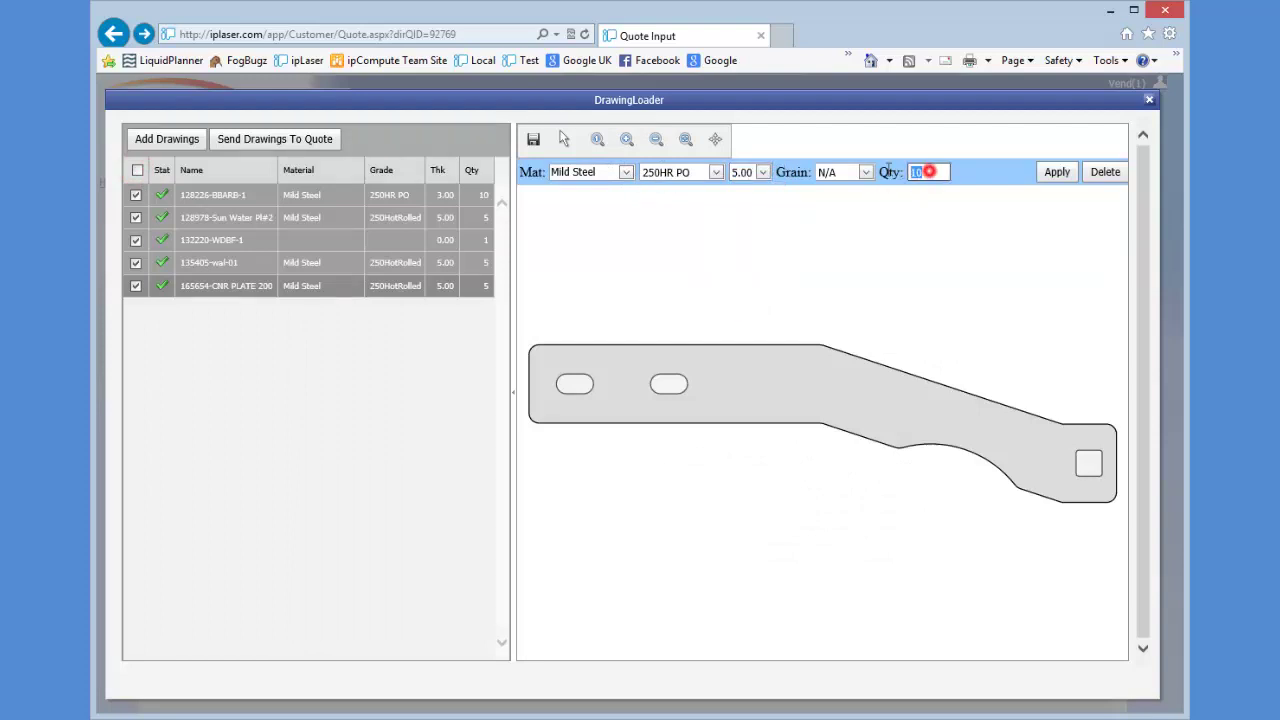
text(20)
click(1057, 172)
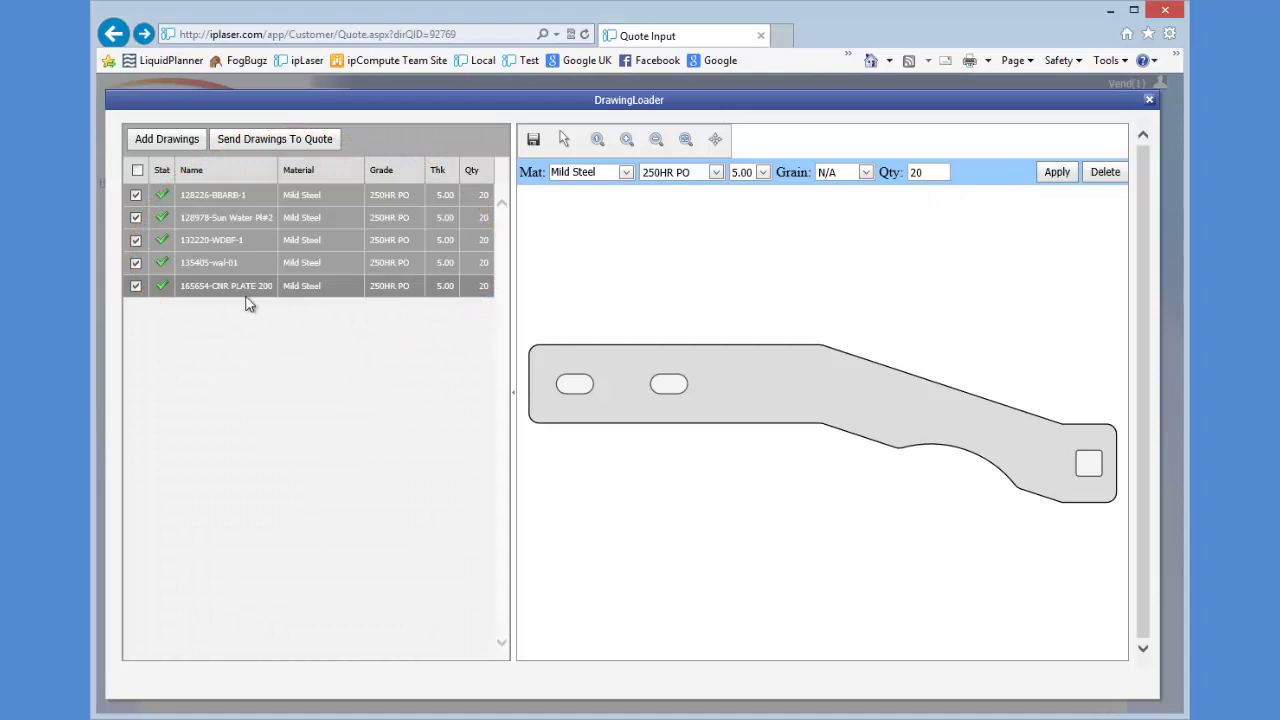
Step: Delete the drawing 135405-wal-01 from the uploaded drawings
click(250, 262)
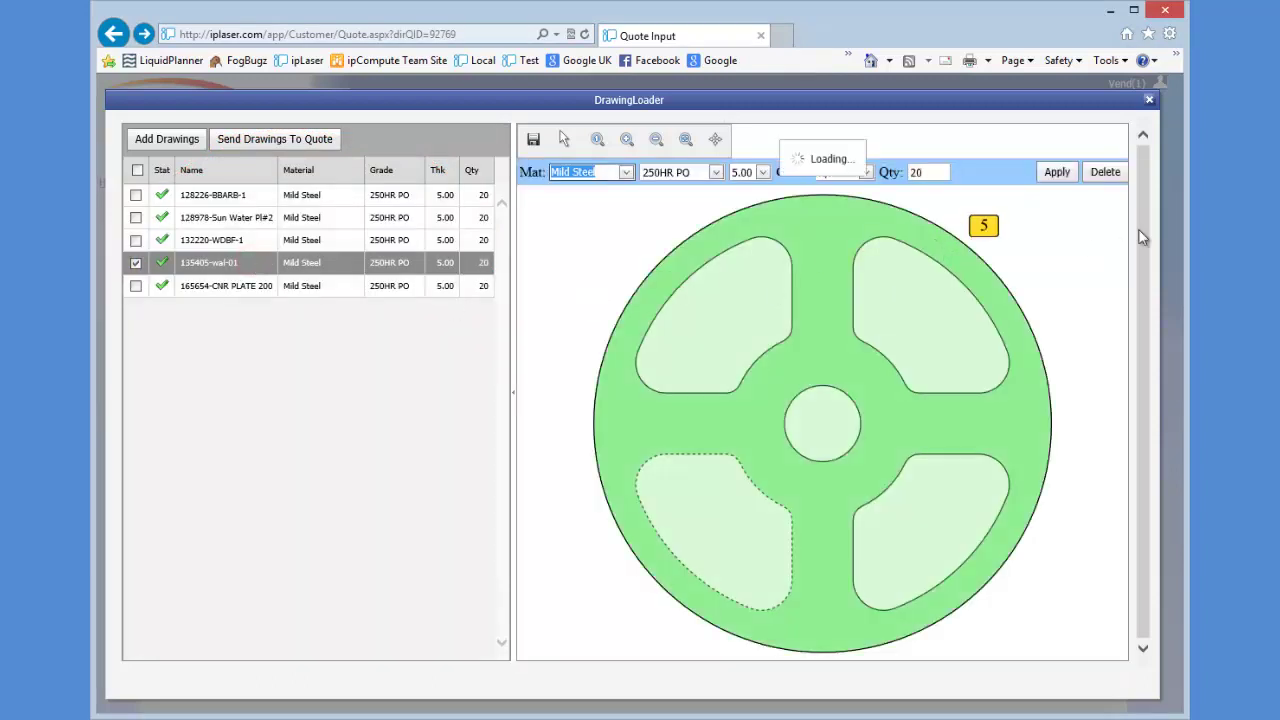
click(1105, 173)
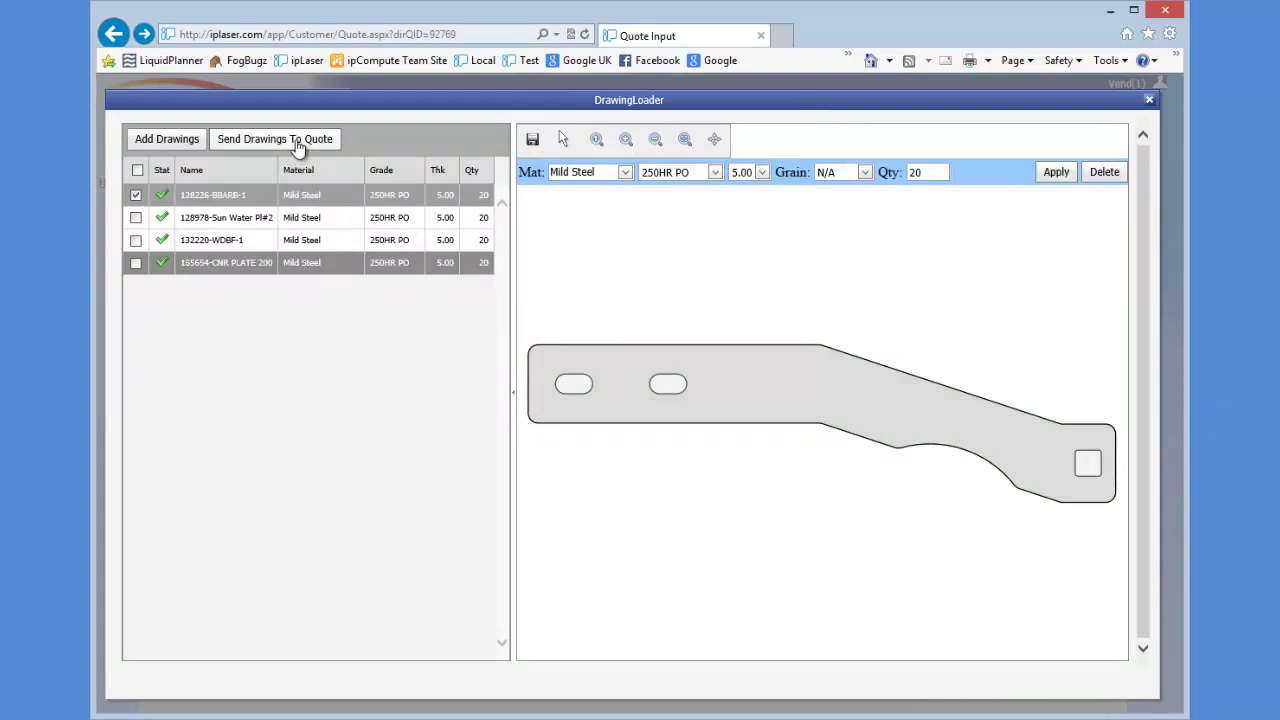
Step: Send the remaining drawings to the quote and calculate its price
click(297, 143)
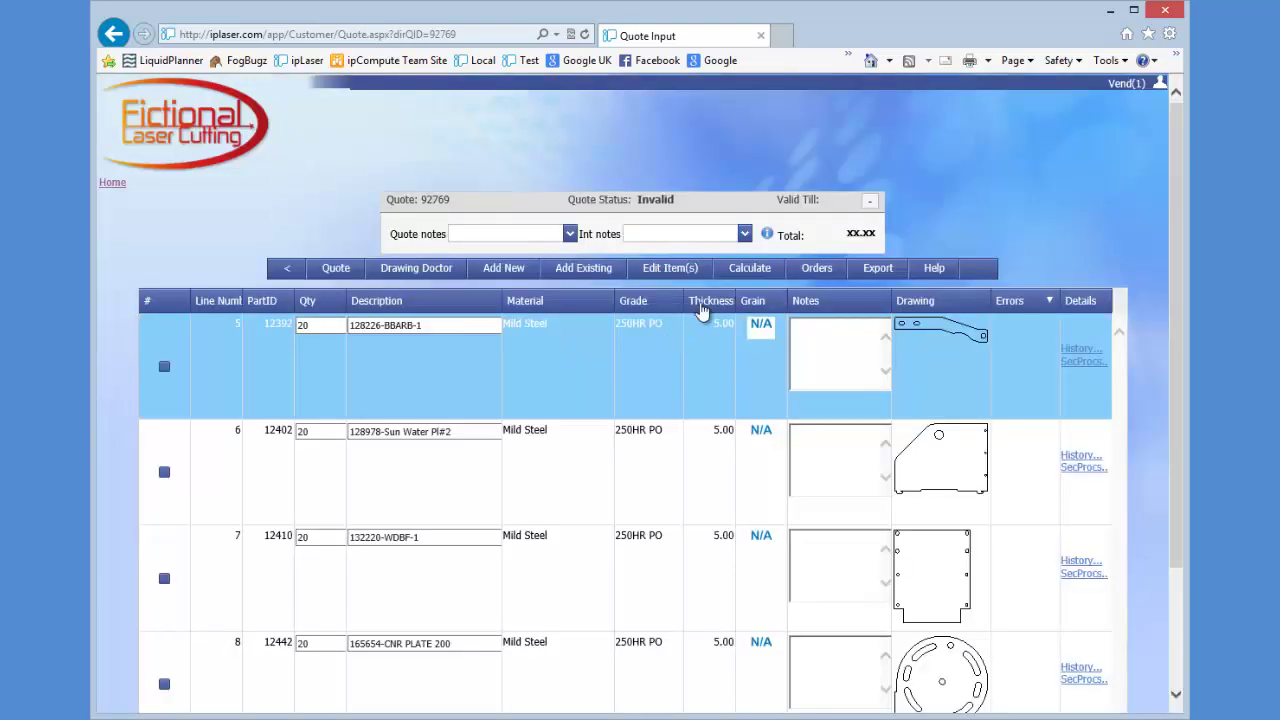
click(745, 270)
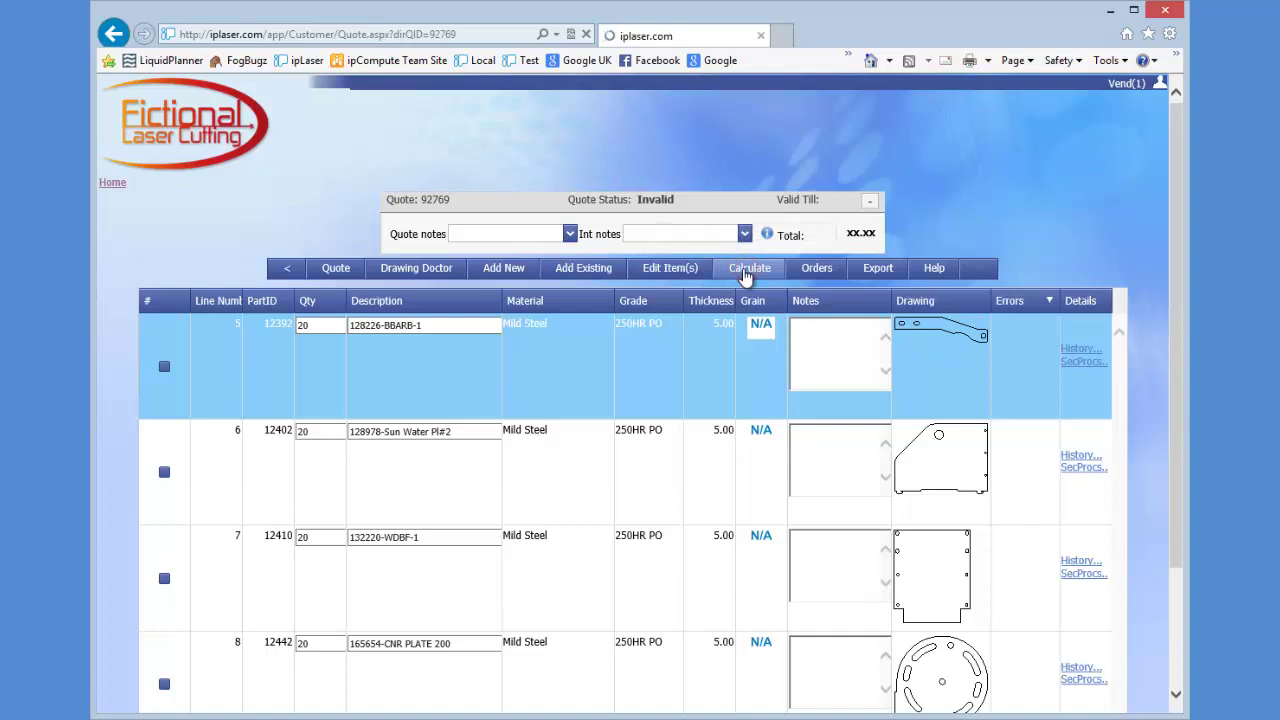